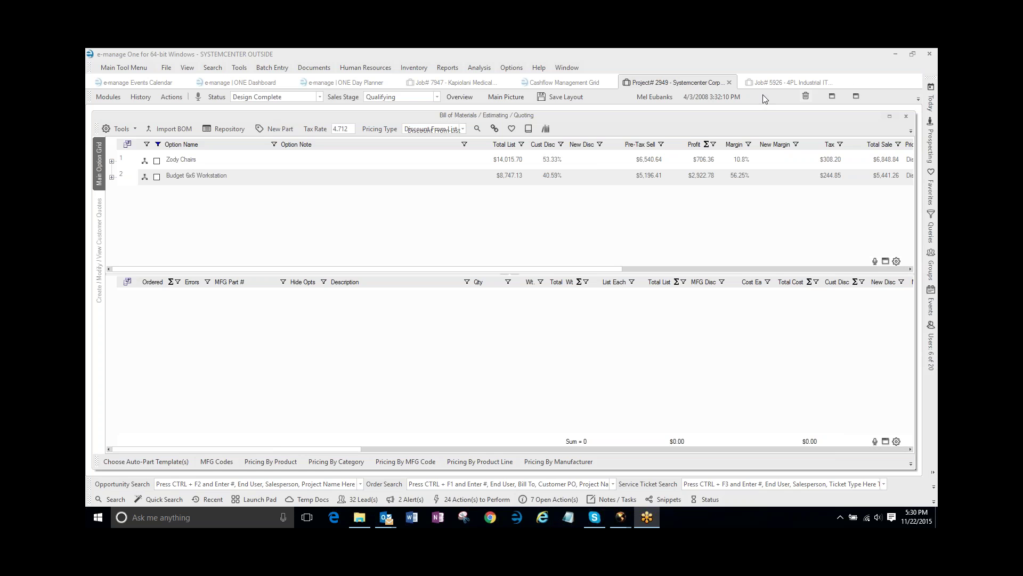
- Select the Zody Chairs option and confirm its task chair quantity stays at 10
click(187, 177)
click(185, 163)
click(197, 179)
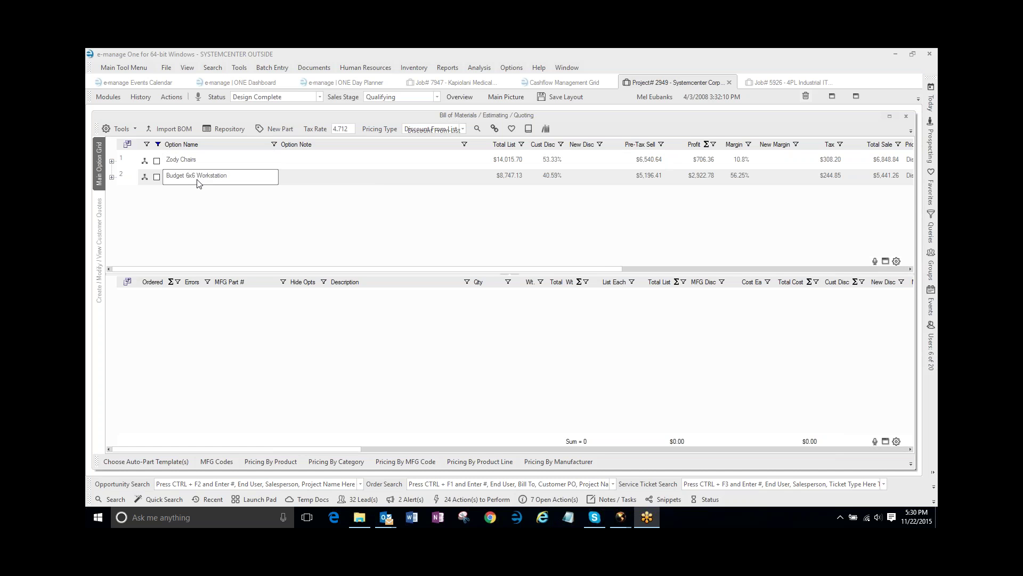
click(151, 183)
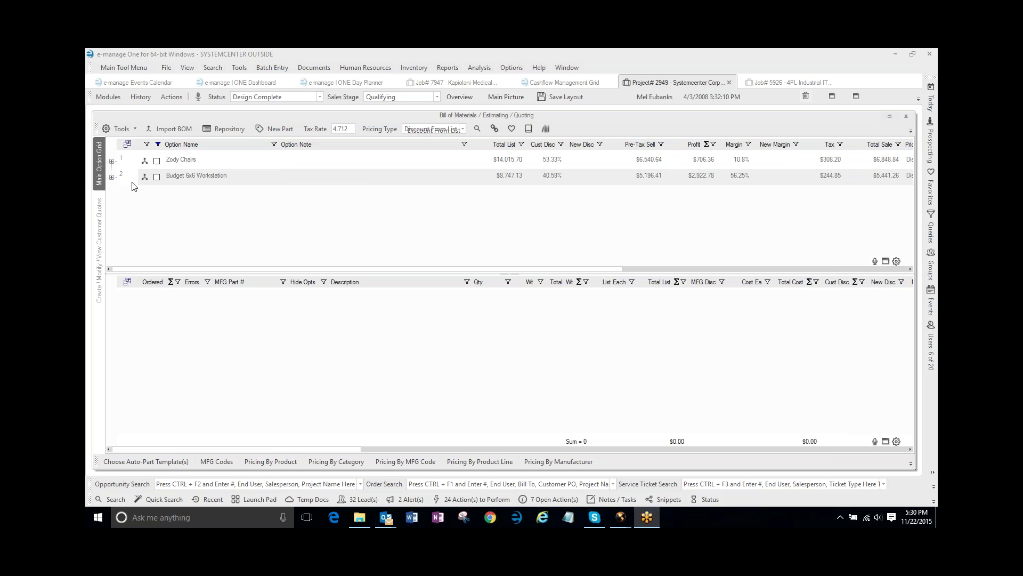
click(133, 165)
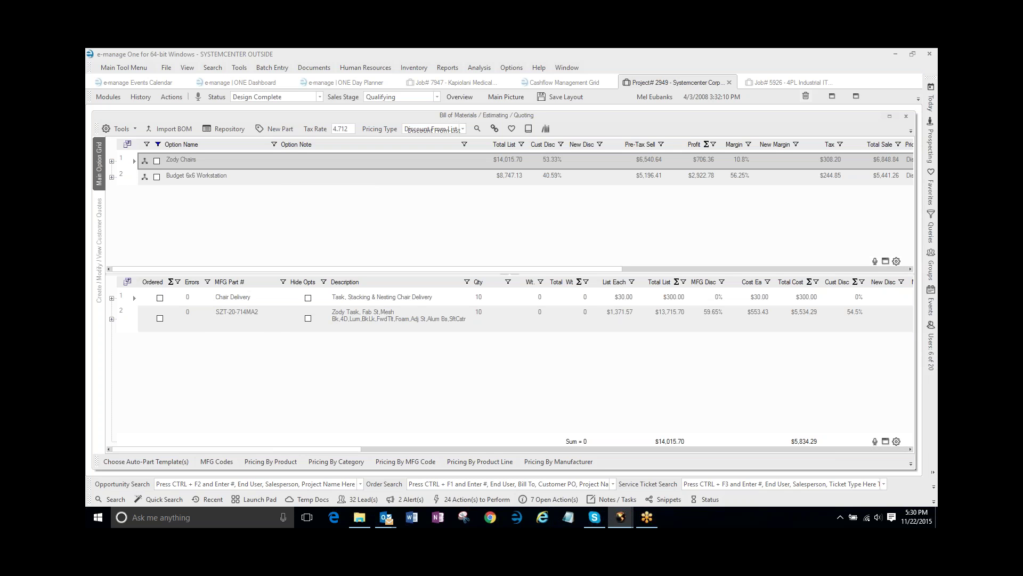
click(272, 326)
click(485, 323)
key(Return)
- Append ' (Qty 10)' to the Zody Chairs option name
click(173, 161)
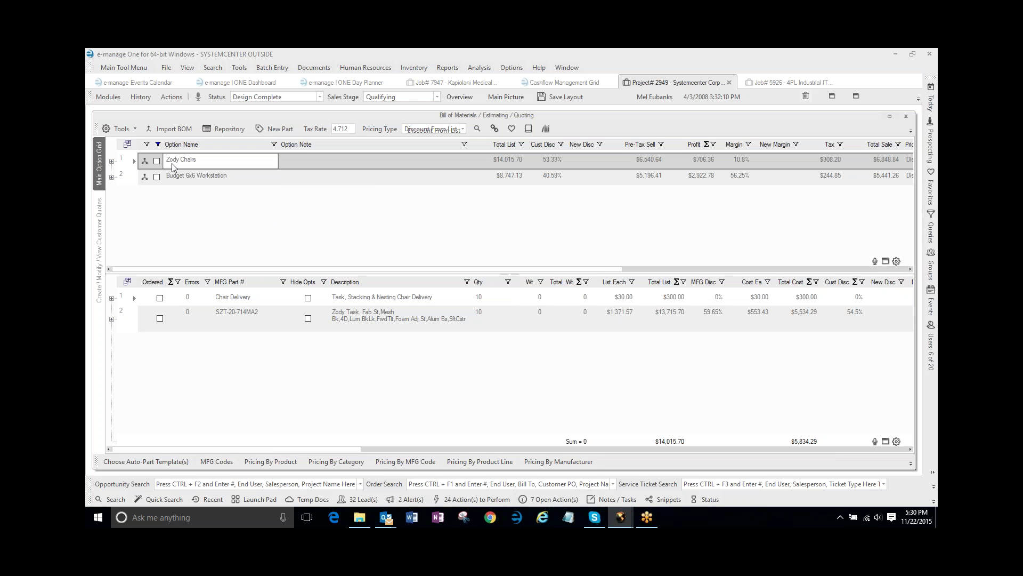
click(220, 160)
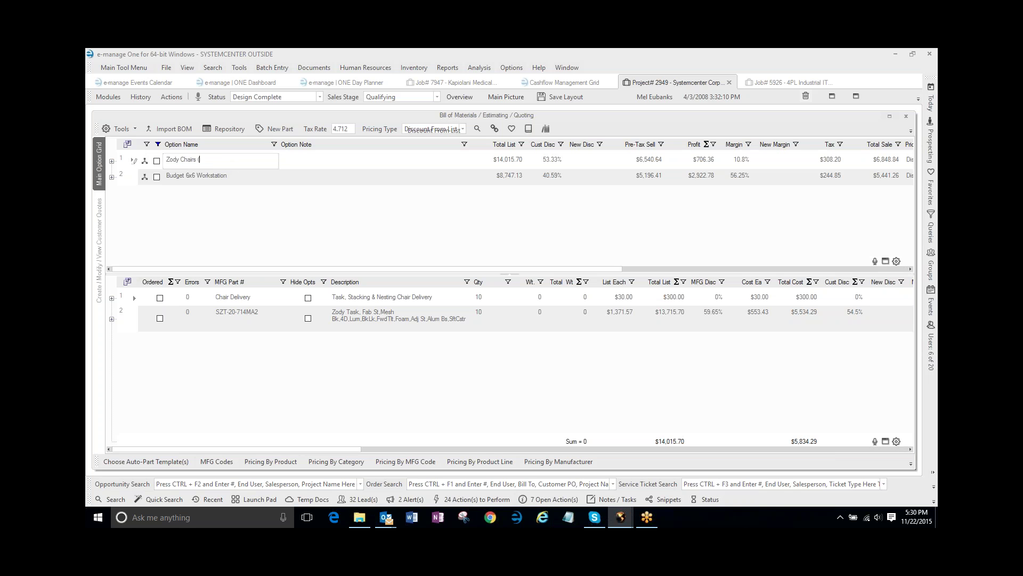
text((Qty 10))
- Copy the Zody Chairs (Qty 10) option and paste it into the option grid as a third row
key(Return)
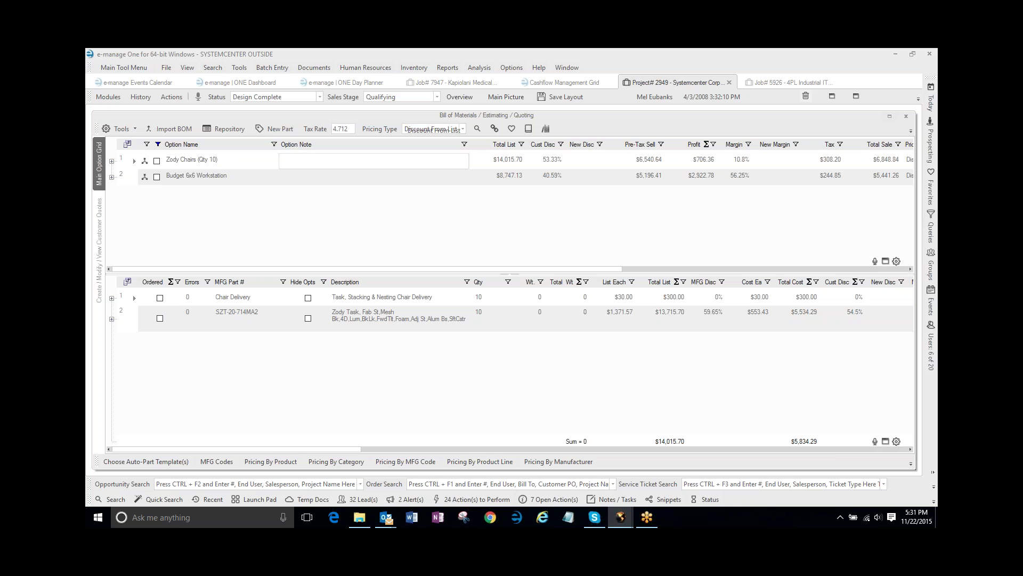
click(132, 165)
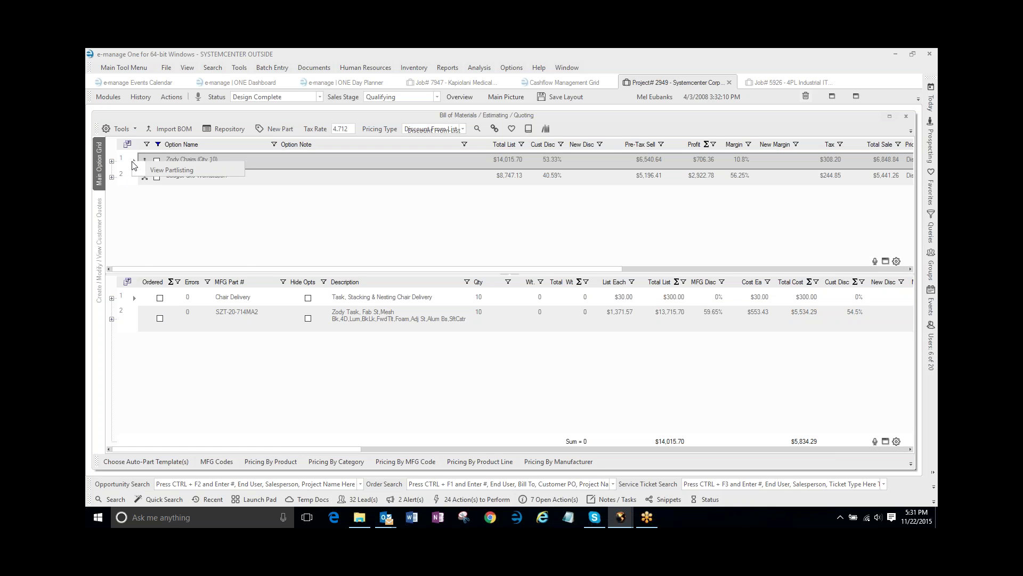
right_click(133, 161)
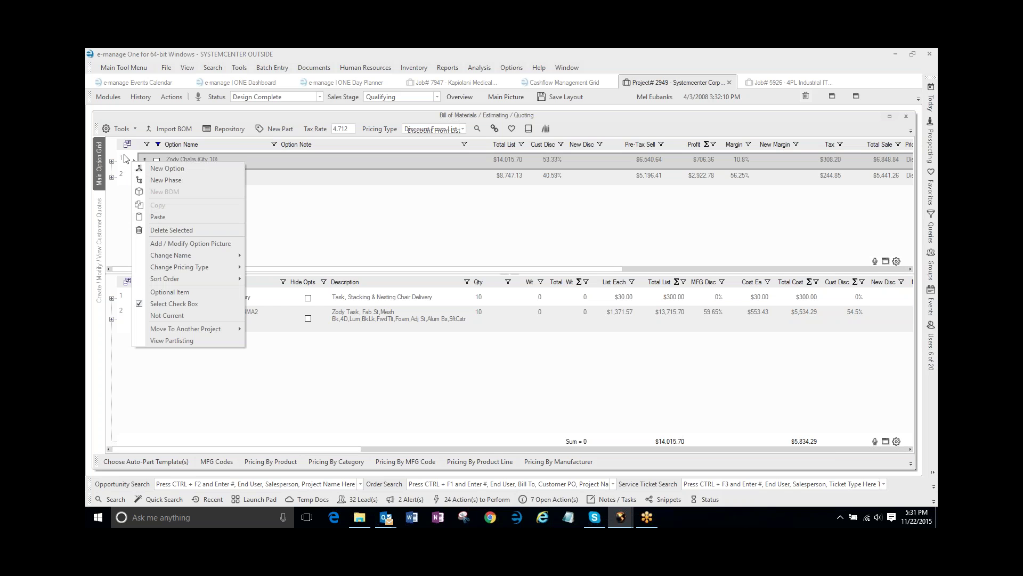
click(123, 163)
right_click(125, 161)
click(149, 205)
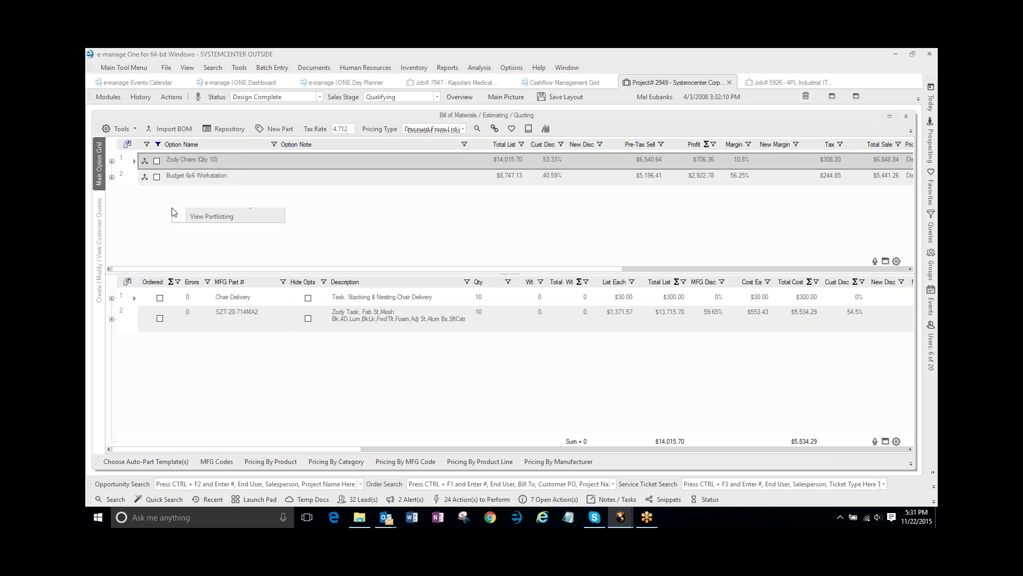
right_click(173, 213)
click(194, 251)
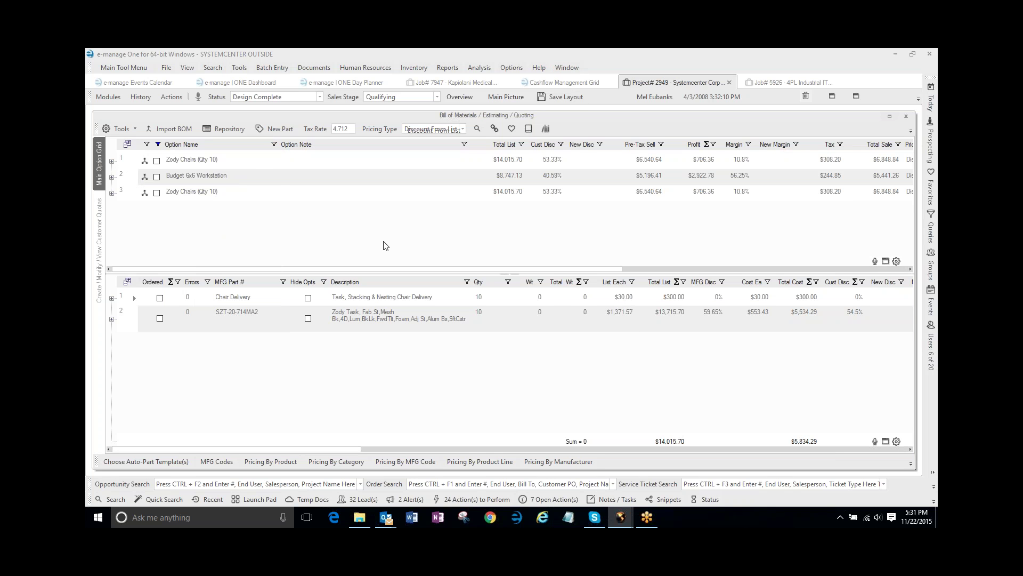
- Expand the third option and its Zody Task Chair phase to inspect the contents
click(215, 195)
key(Escape)
click(112, 194)
click(122, 226)
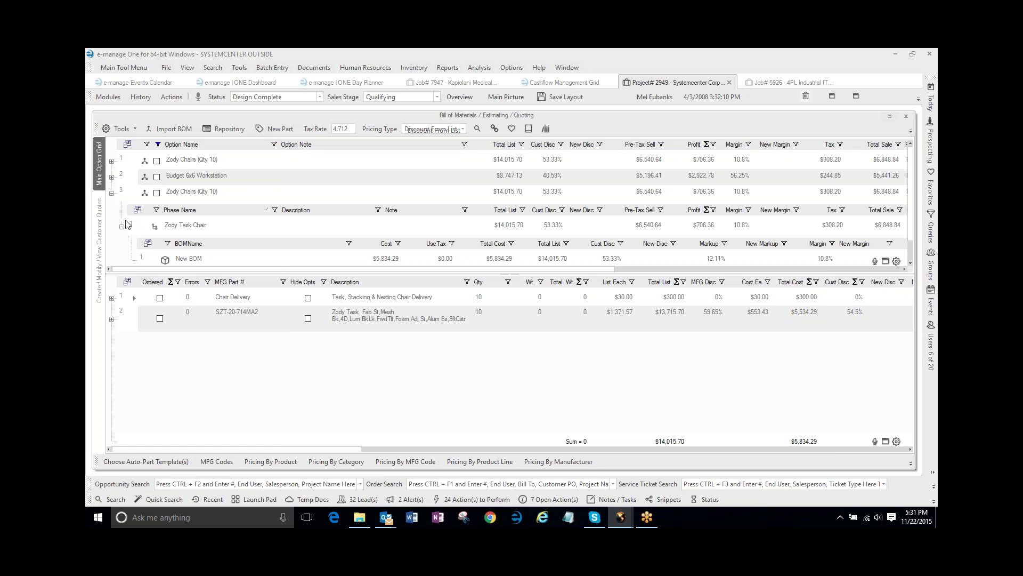
click(122, 226)
click(112, 193)
- Rename the third option to Zody Chairs (Qty 25)
click(215, 192)
click(215, 192)
key(BackSpace)
key(BackSpace)
key(BackSpace)
text(25))
key(Tab)
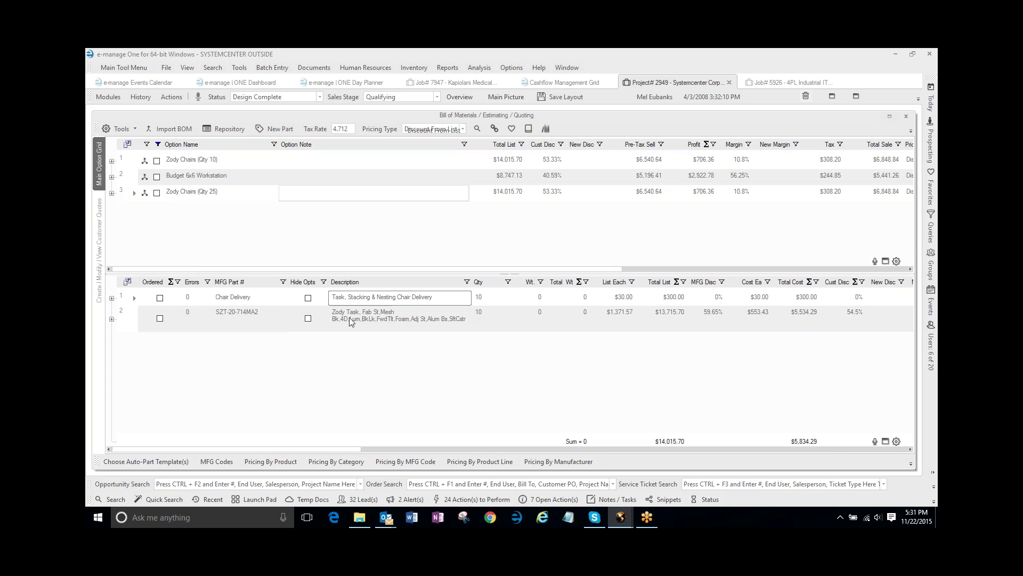
- Set the task chair part quantity to 25
click(500, 318)
text(25)
key(Tab)
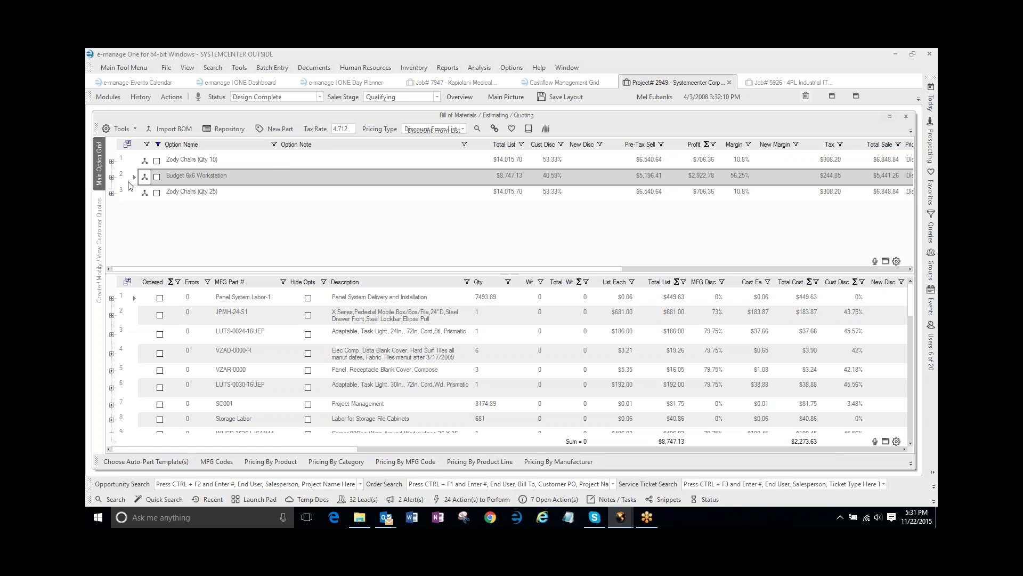
- Expand Budget 6x6 Workstation and Zody Chairs (Qty 10), then select the Zody Task Chair phase
click(111, 178)
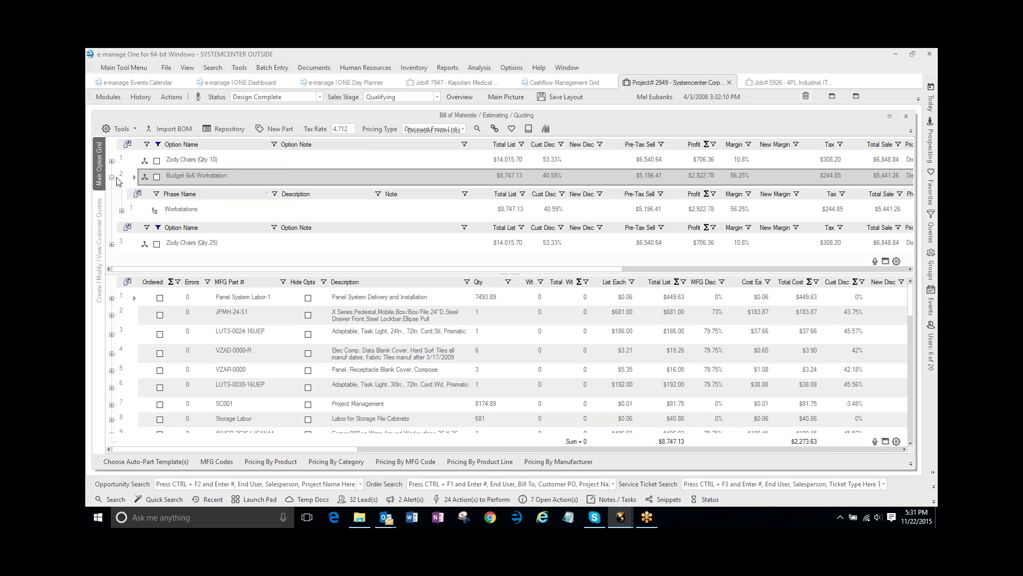
click(144, 214)
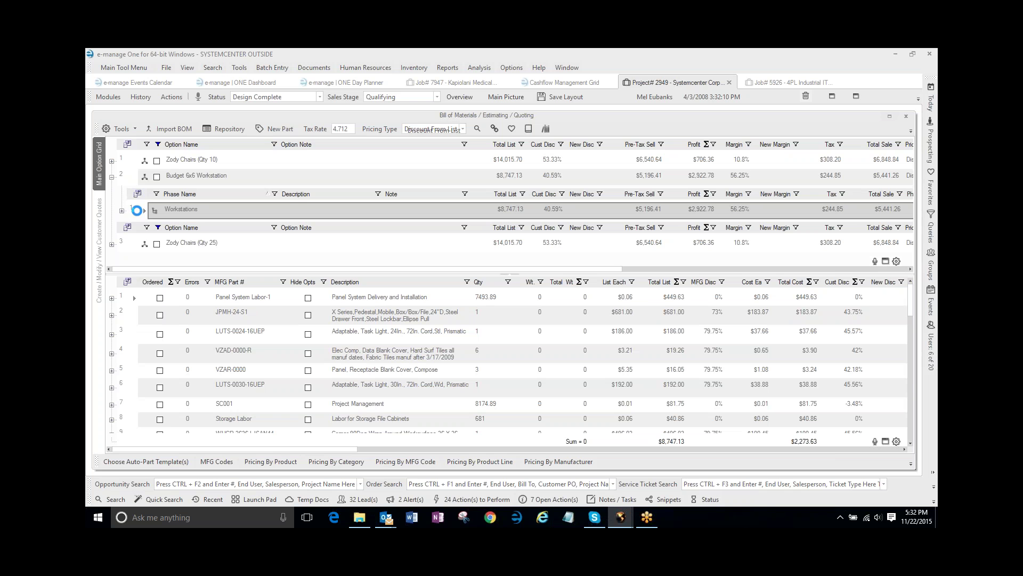
click(165, 213)
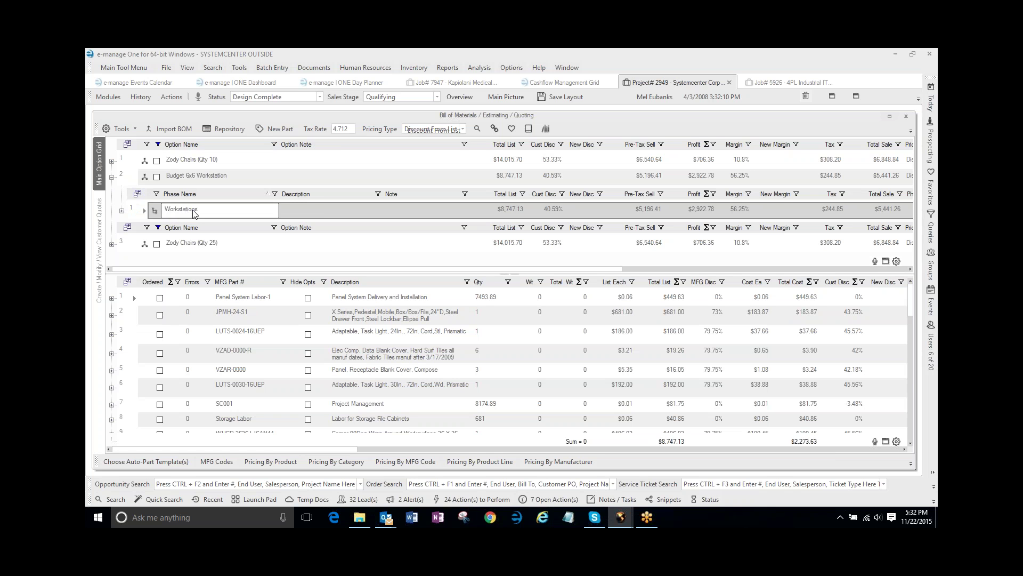
key(Escape)
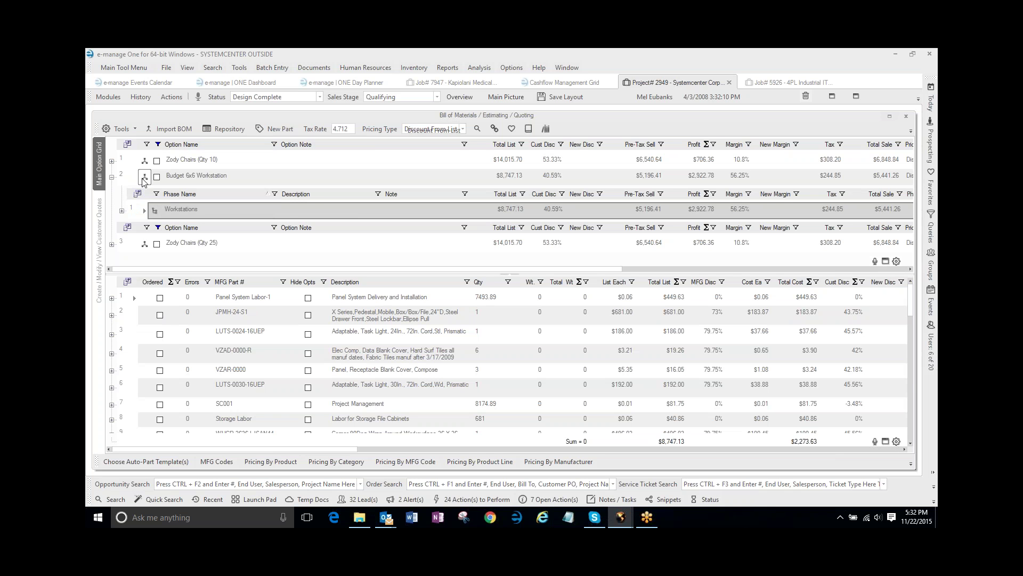
click(163, 165)
key(Escape)
click(112, 162)
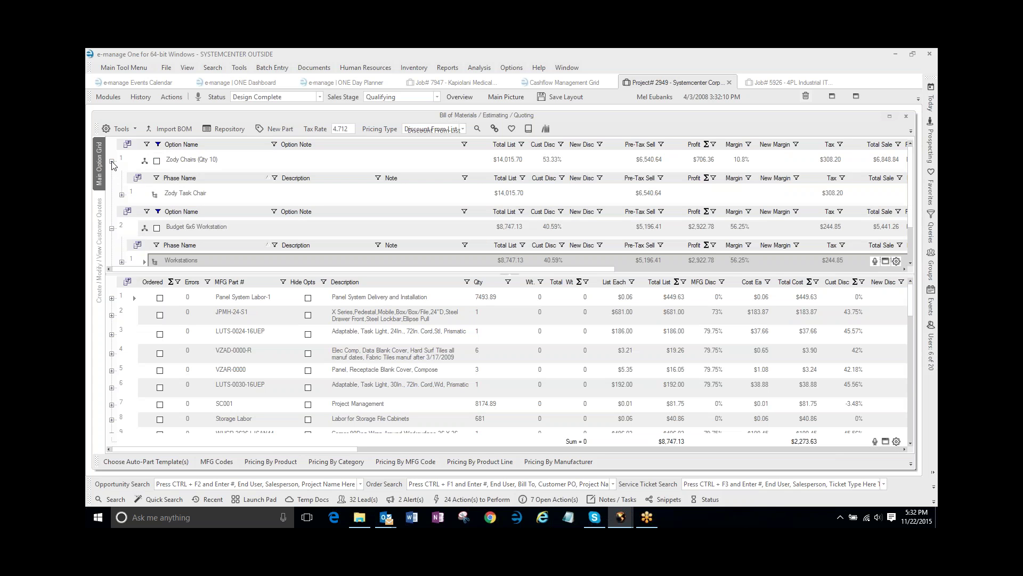
click(149, 196)
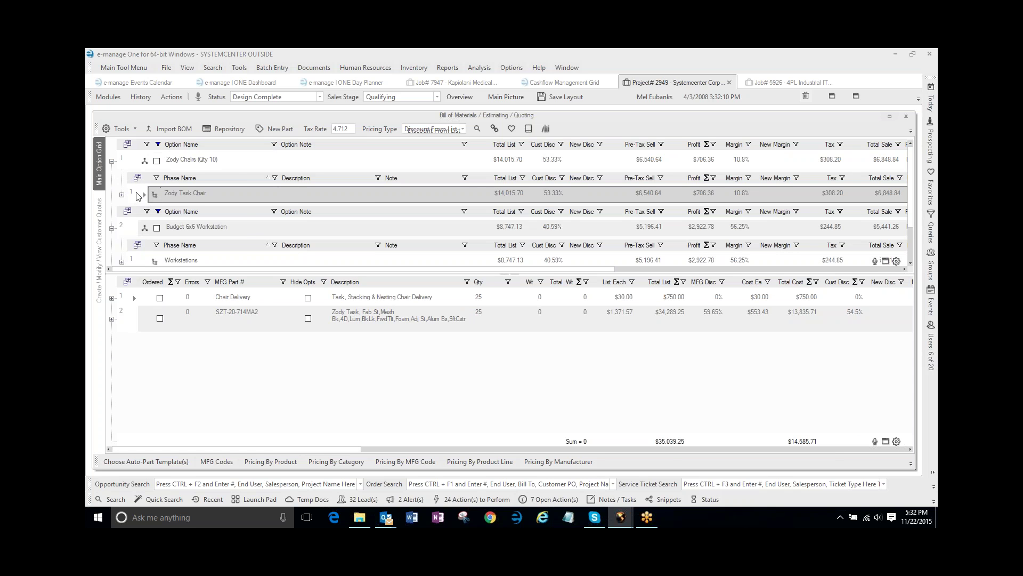
- Copy the Zody Task Chair phase from Zody Chairs (Qty 10) into Budget 6x6 Workstation and review its parts
right_click(136, 196)
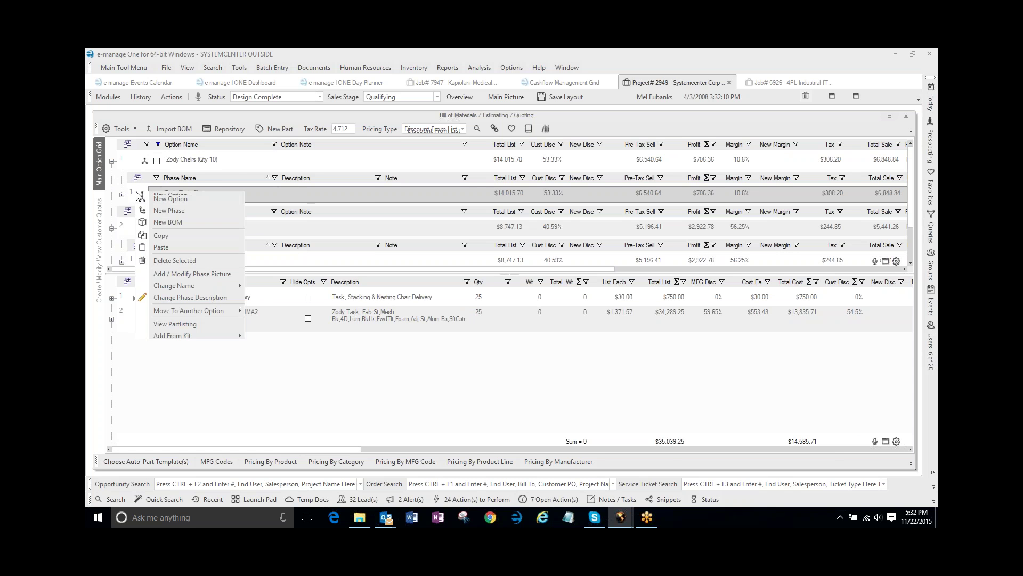
click(159, 236)
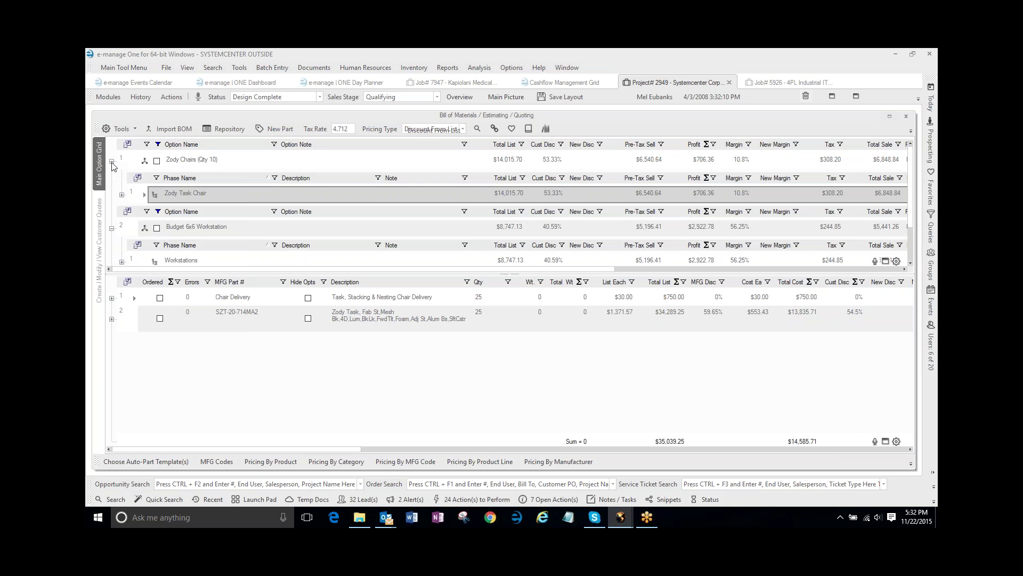
click(112, 161)
click(128, 179)
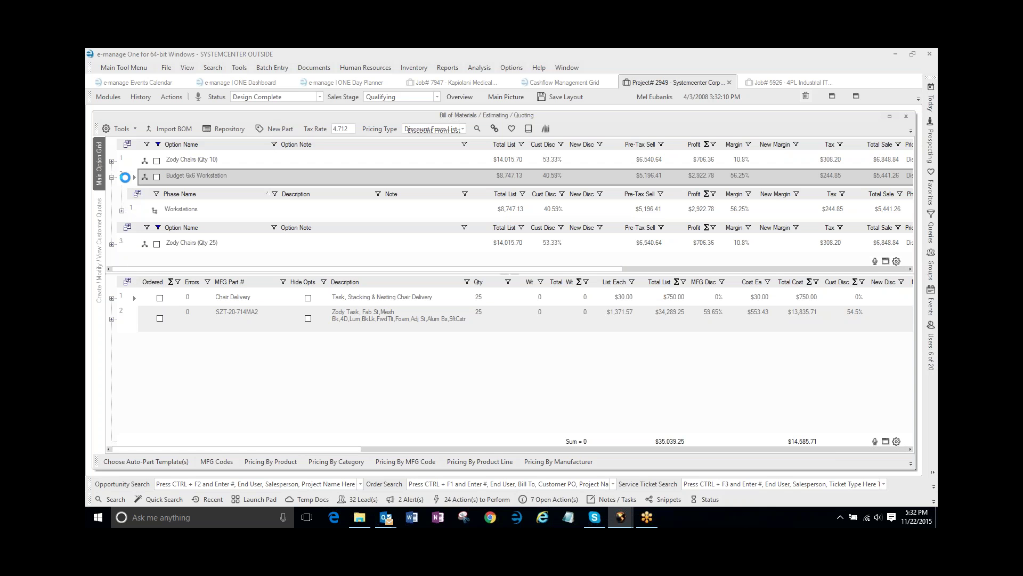
right_click(128, 179)
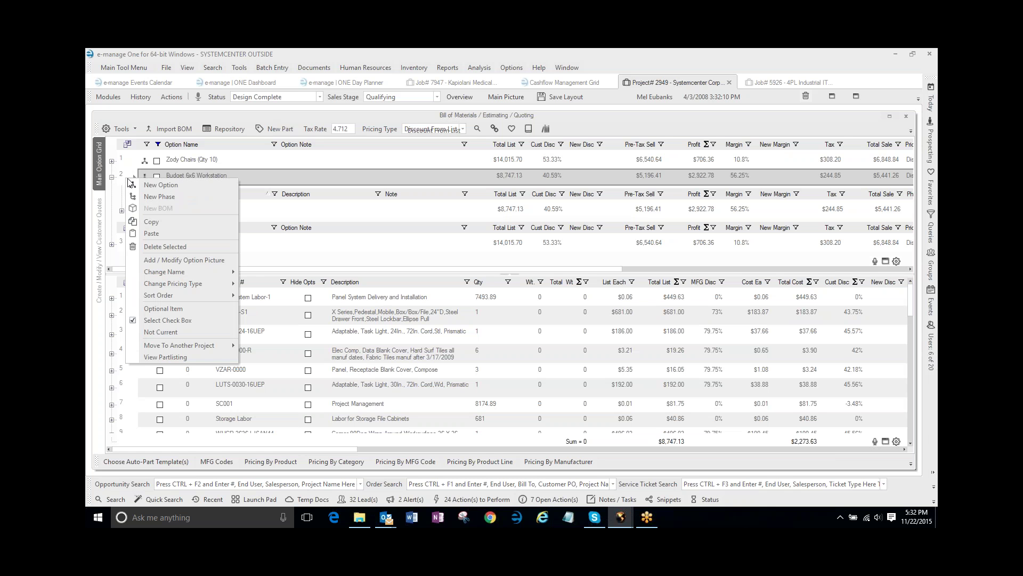
click(151, 234)
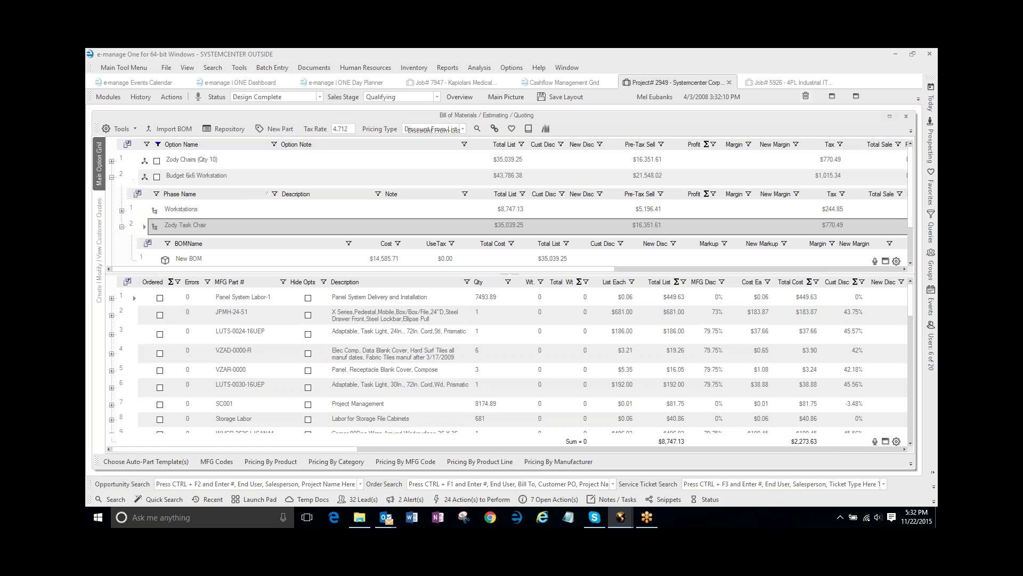
click(140, 209)
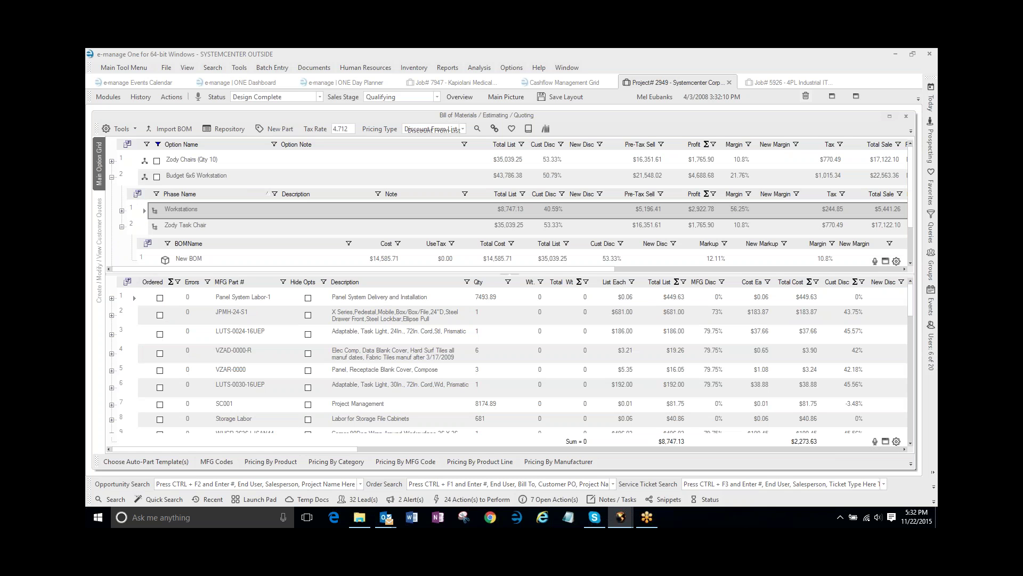
click(141, 230)
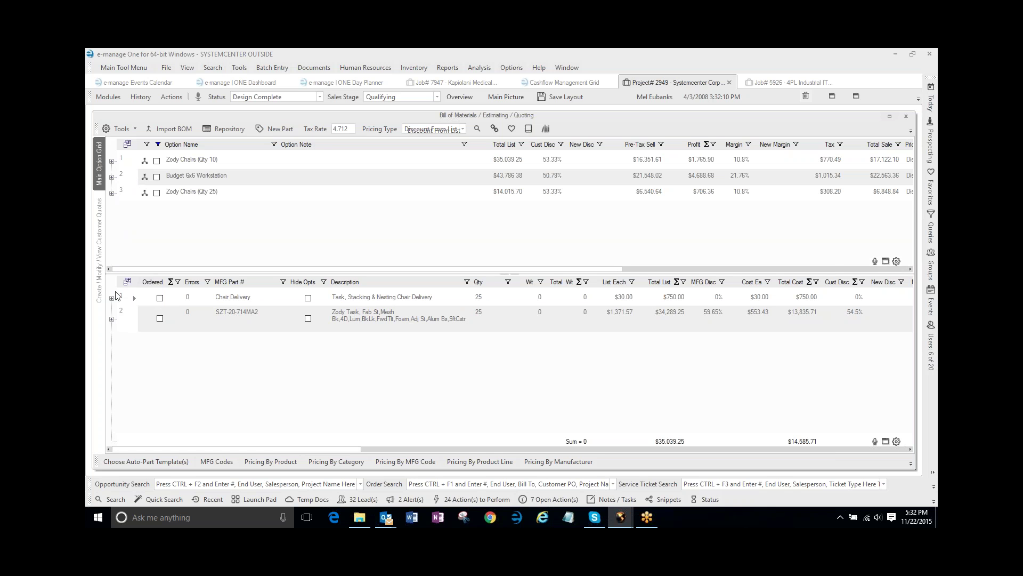
- Add another SZT-20-714MA2 Zody Task chair line under Zody Chairs (Qty 10)'s Zody Task Chair phase
click(131, 320)
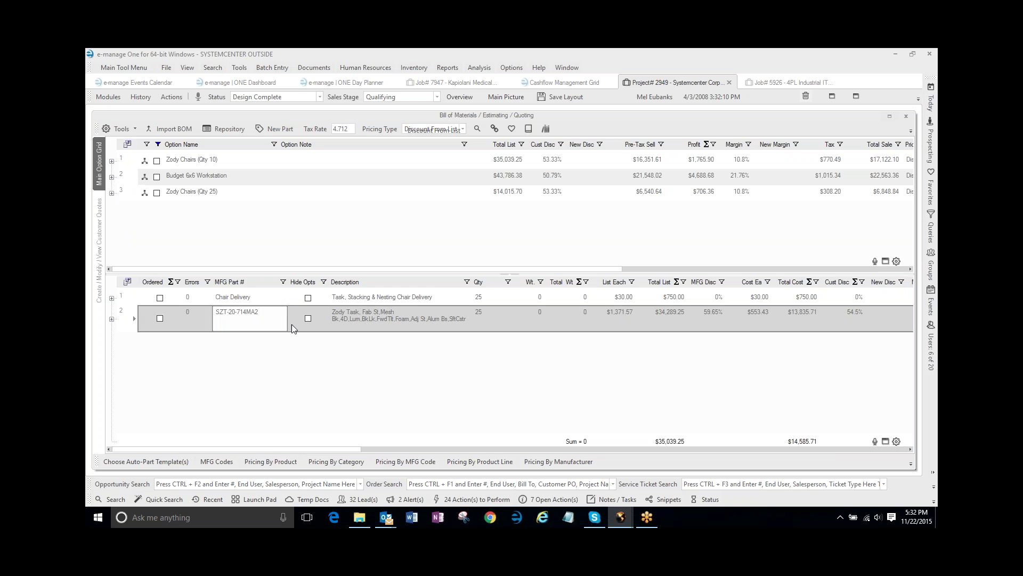
click(112, 319)
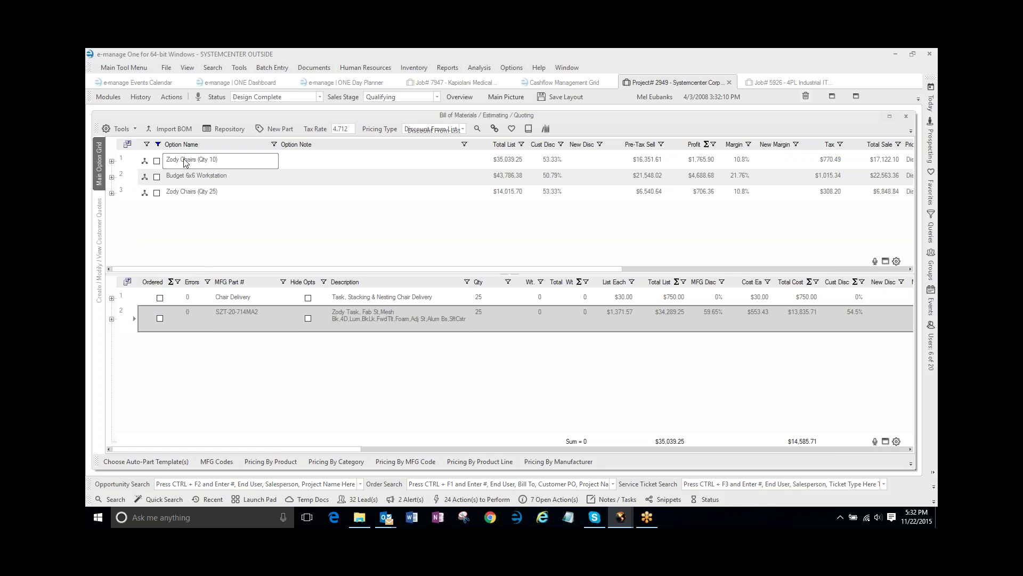
click(158, 347)
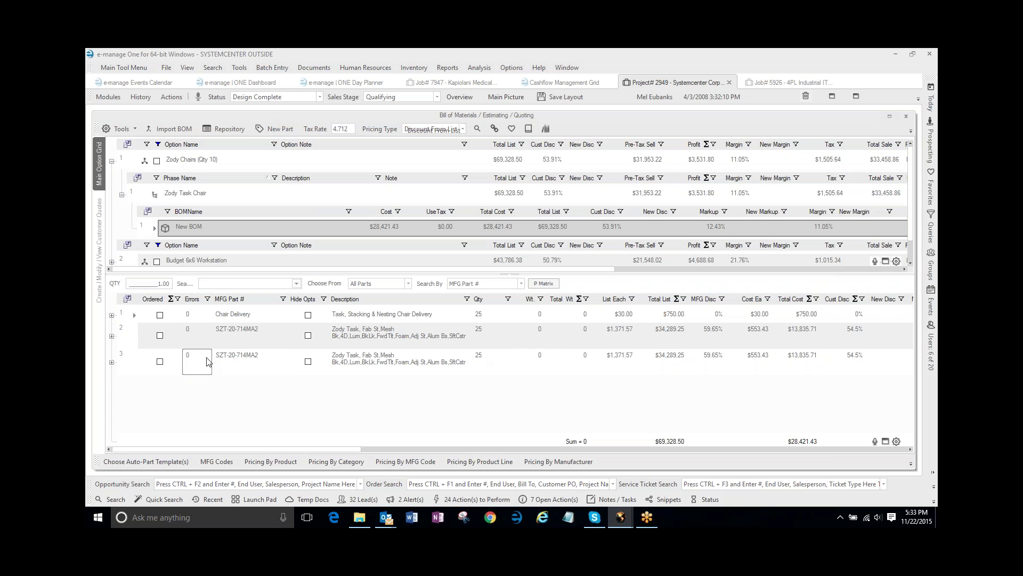
click(122, 196)
click(112, 161)
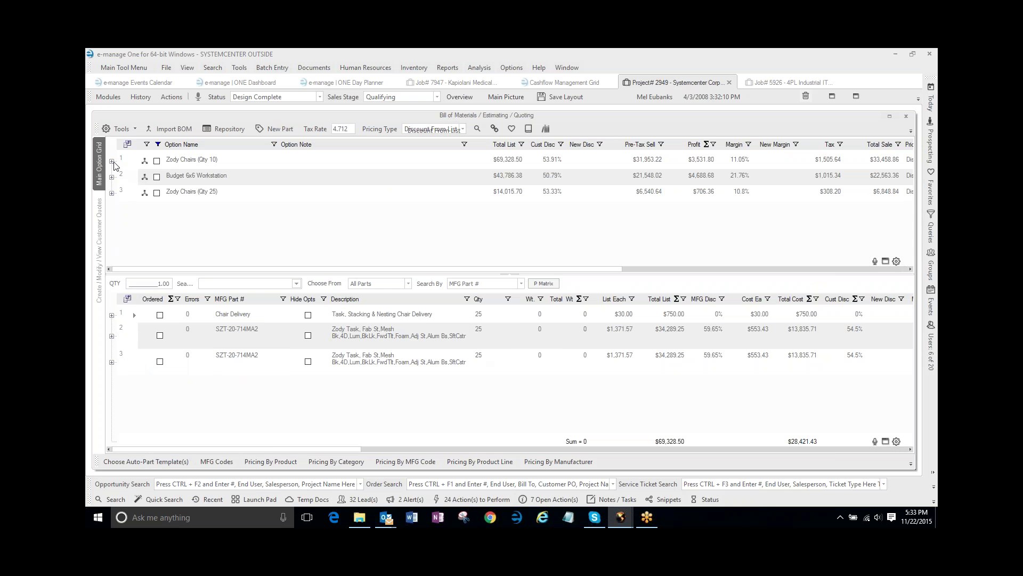
click(114, 164)
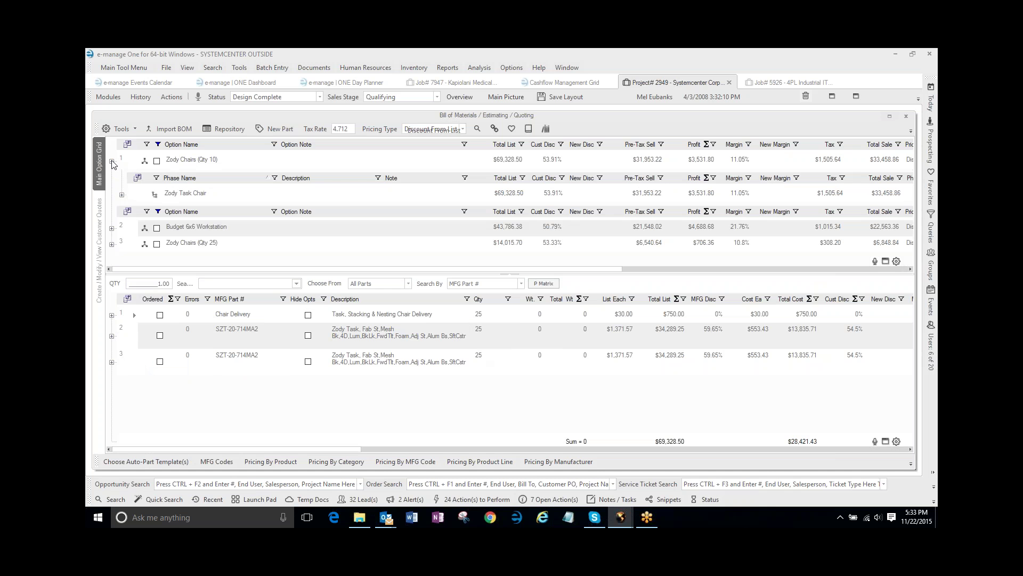
click(123, 195)
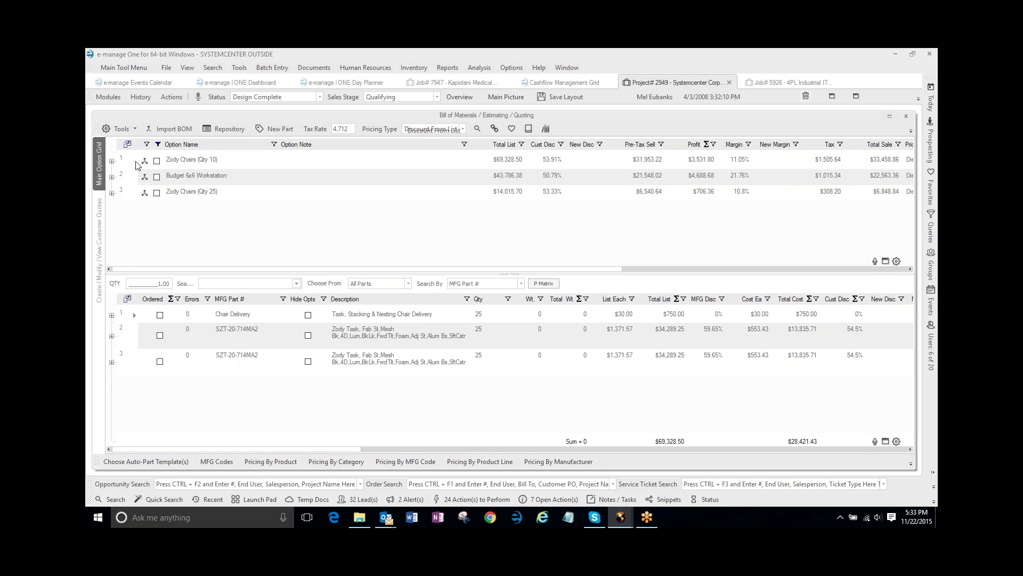
- Switch to Job# 7947 and expand BID 1 - CLOSED SPEC - MAIN to browse its phases
click(464, 85)
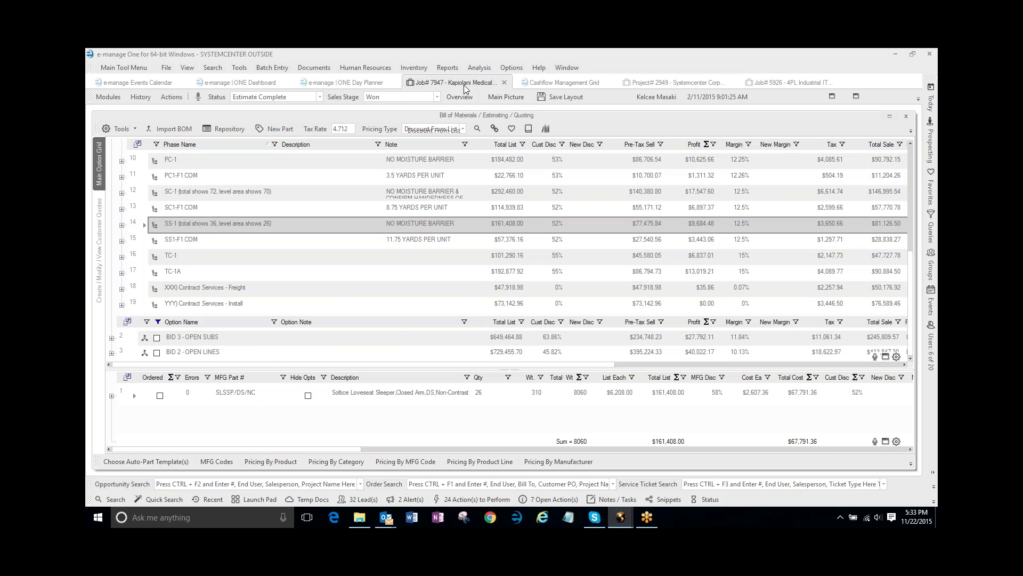
click(335, 241)
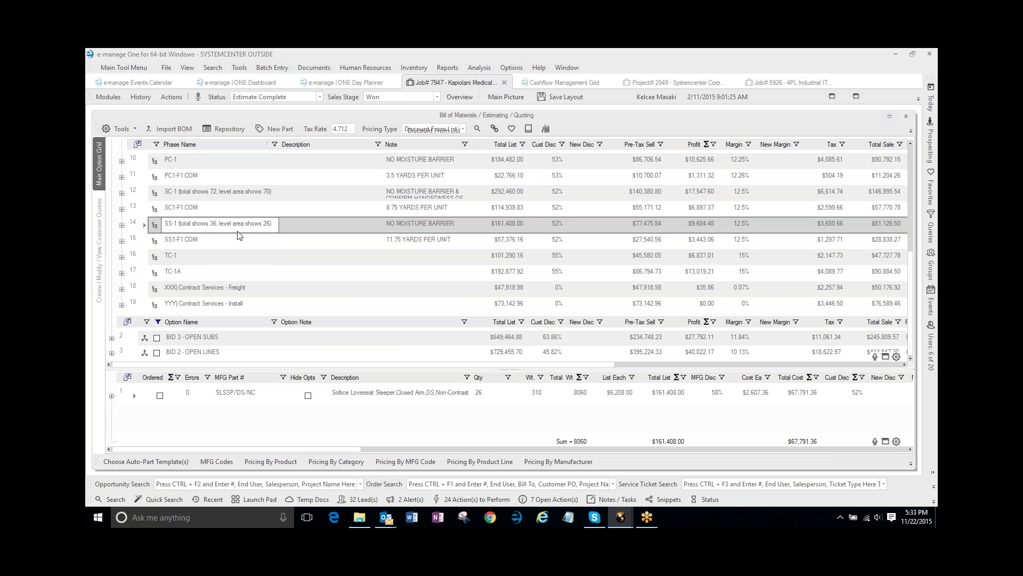
scroll(143, 222, up, 4)
click(112, 161)
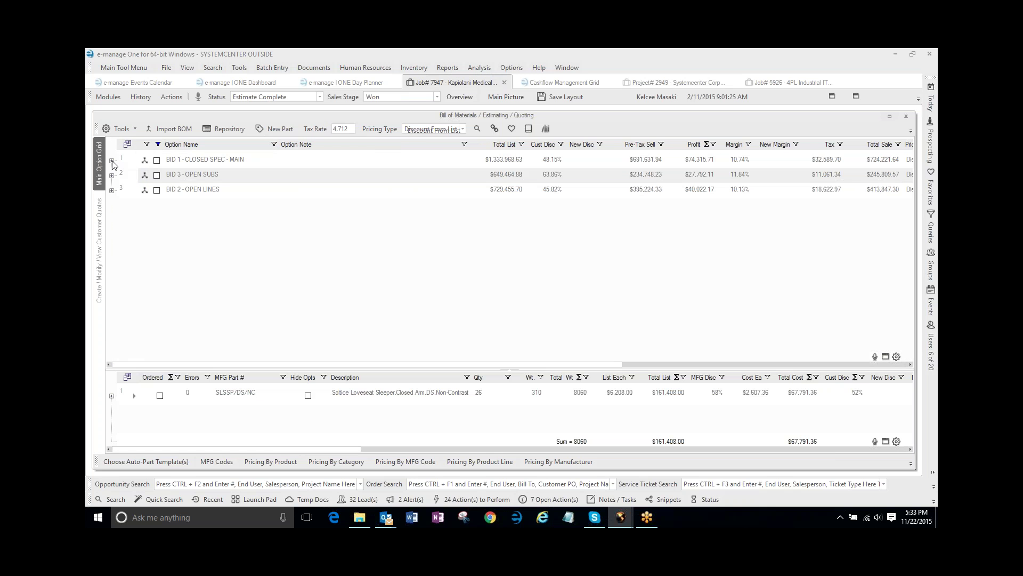
click(130, 161)
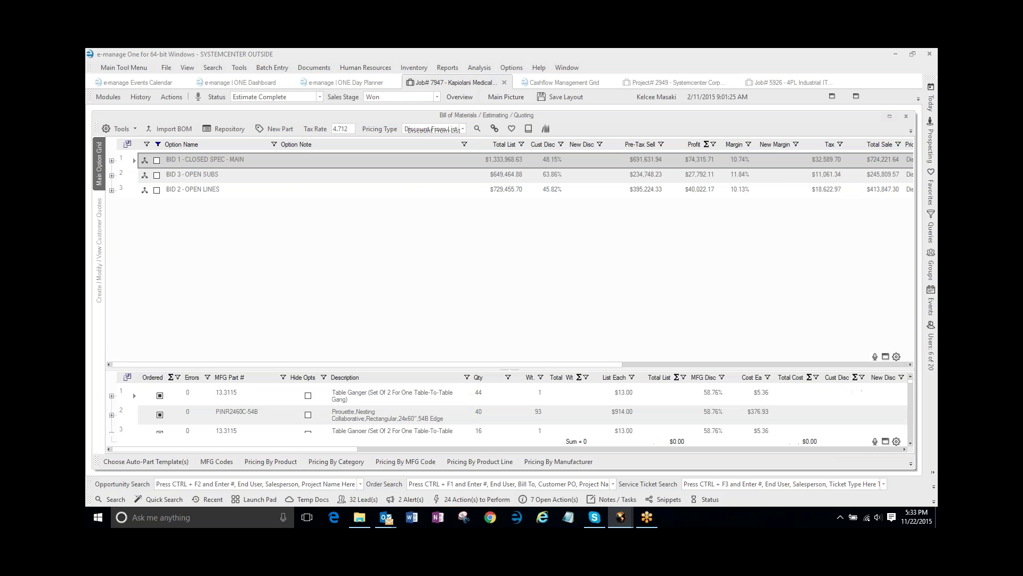
click(112, 160)
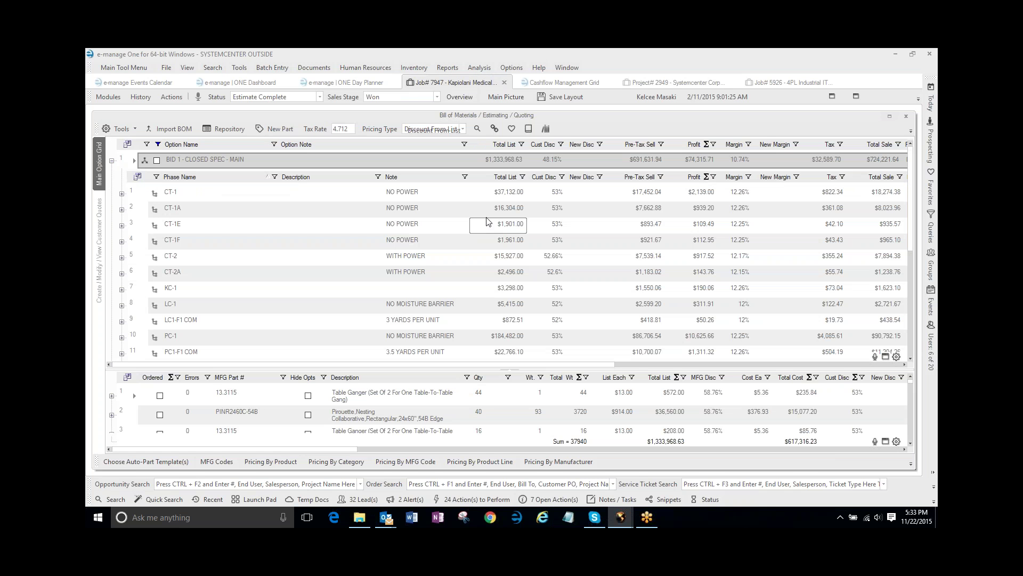
scroll(444, 250, down, 4)
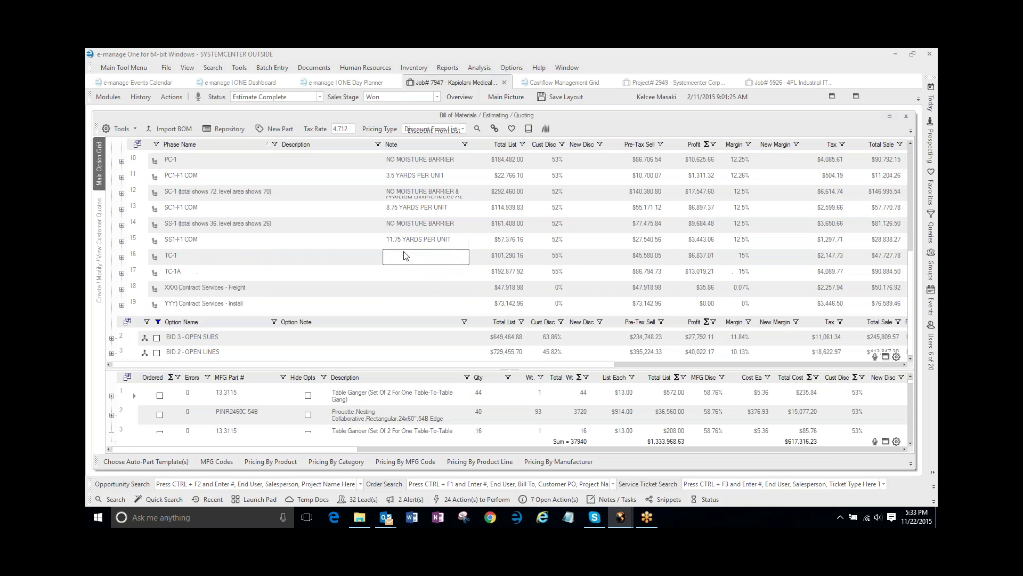
scroll(211, 279, up, 2)
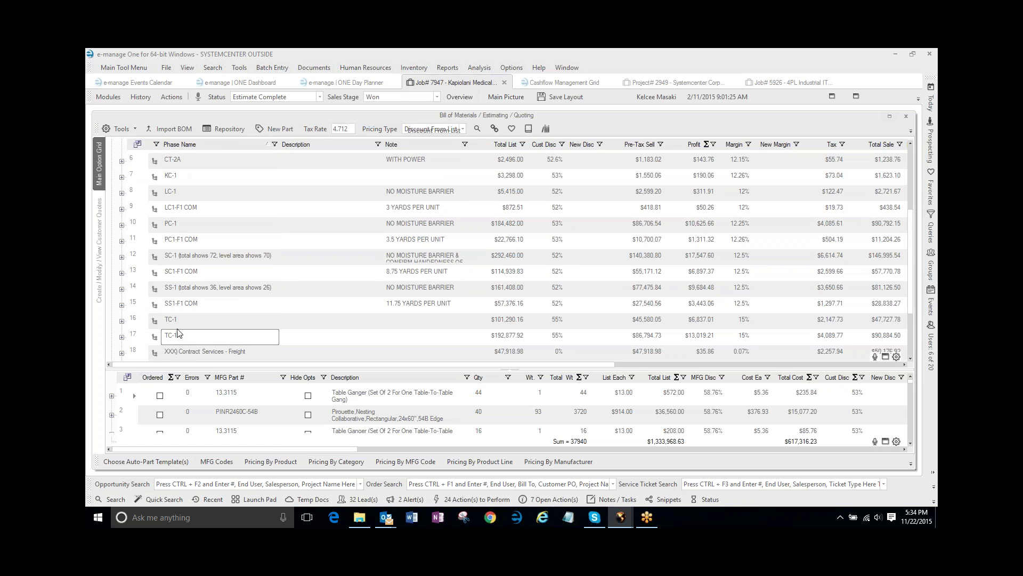
scroll(177, 317, up, 3)
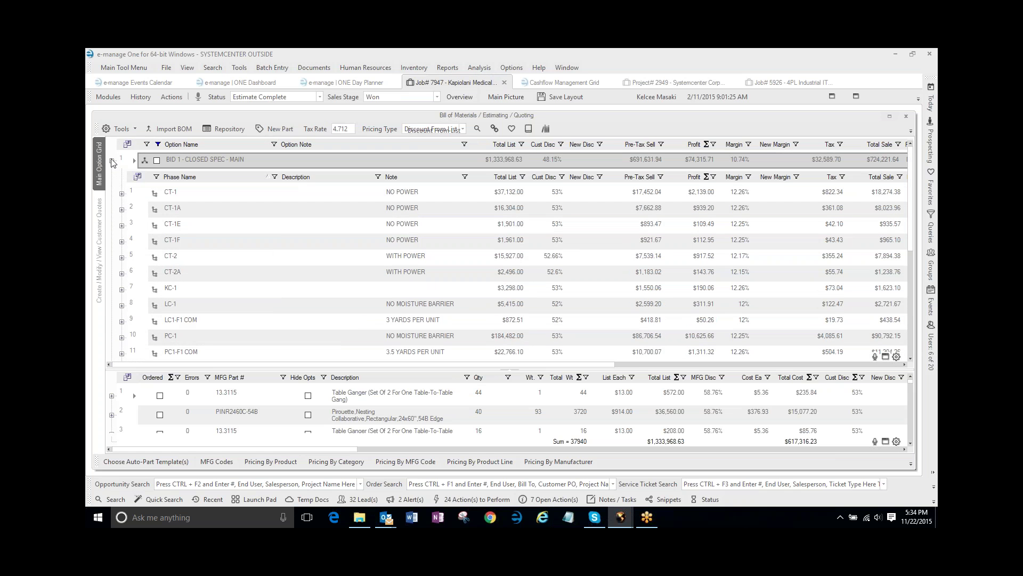
click(112, 161)
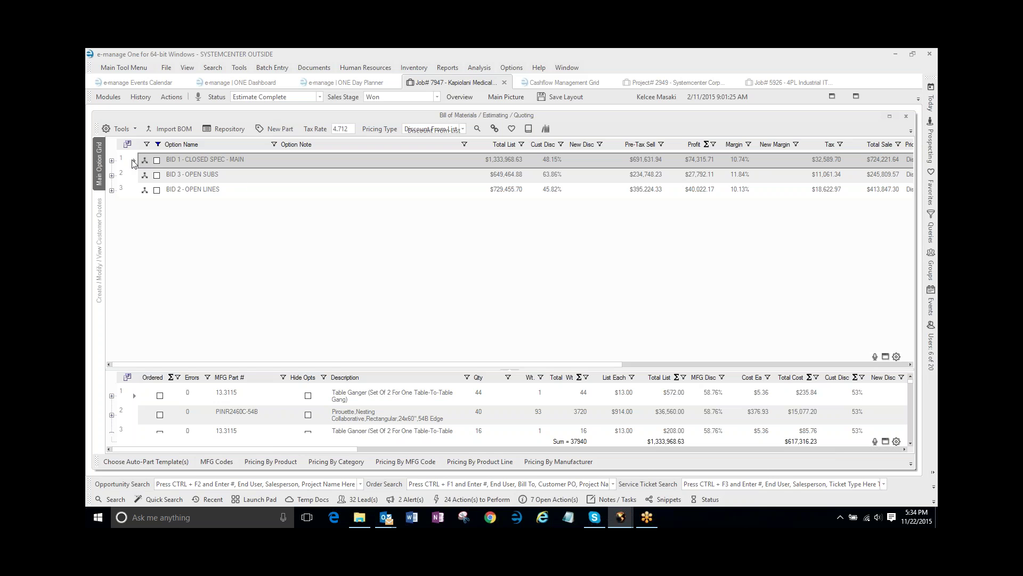
- Copy BID 1 - CLOSED SPEC - MAIN from Job# 7947 and paste it into Project# 2949's options
right_click(134, 162)
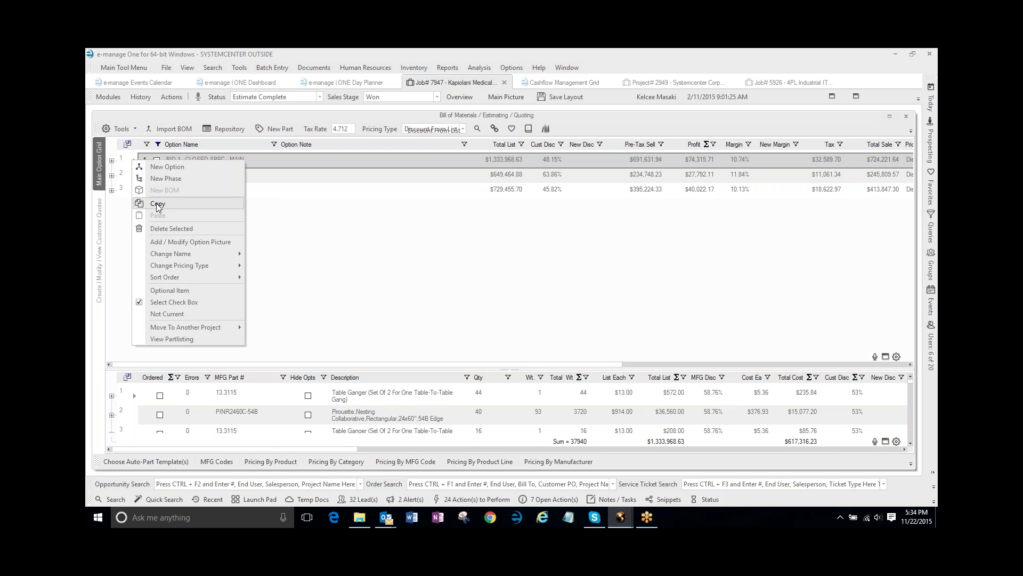
click(158, 203)
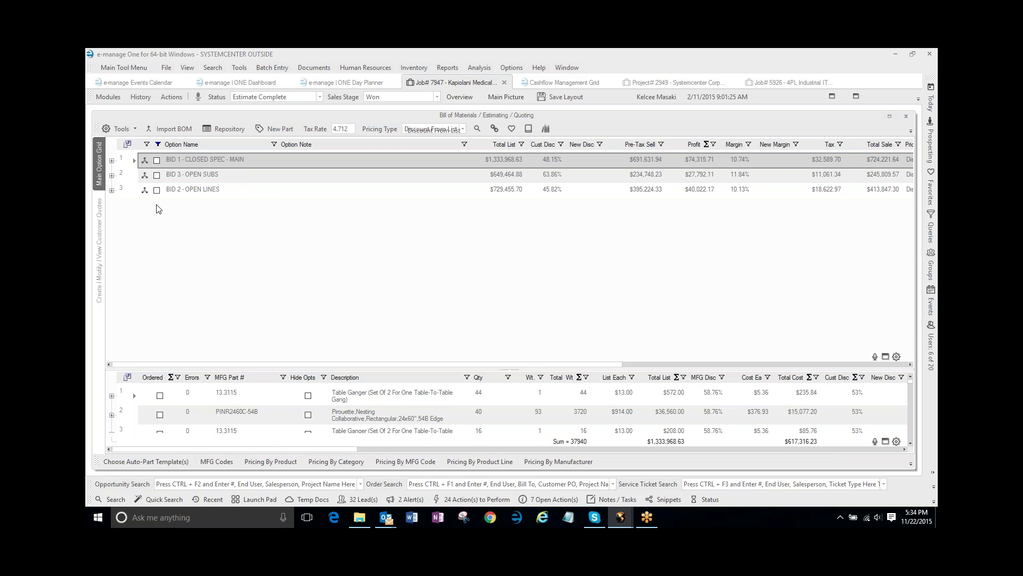
click(688, 85)
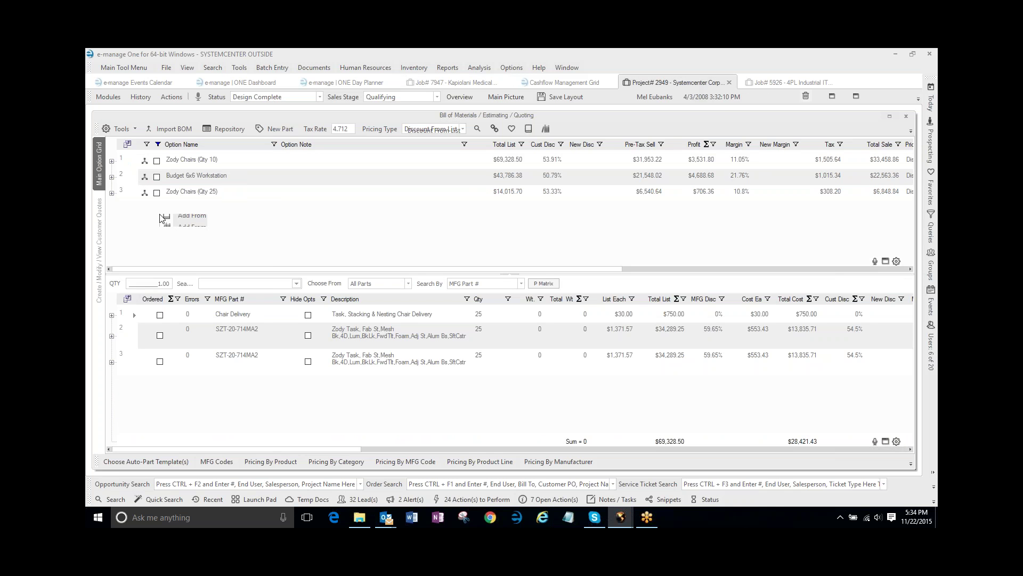
right_click(160, 216)
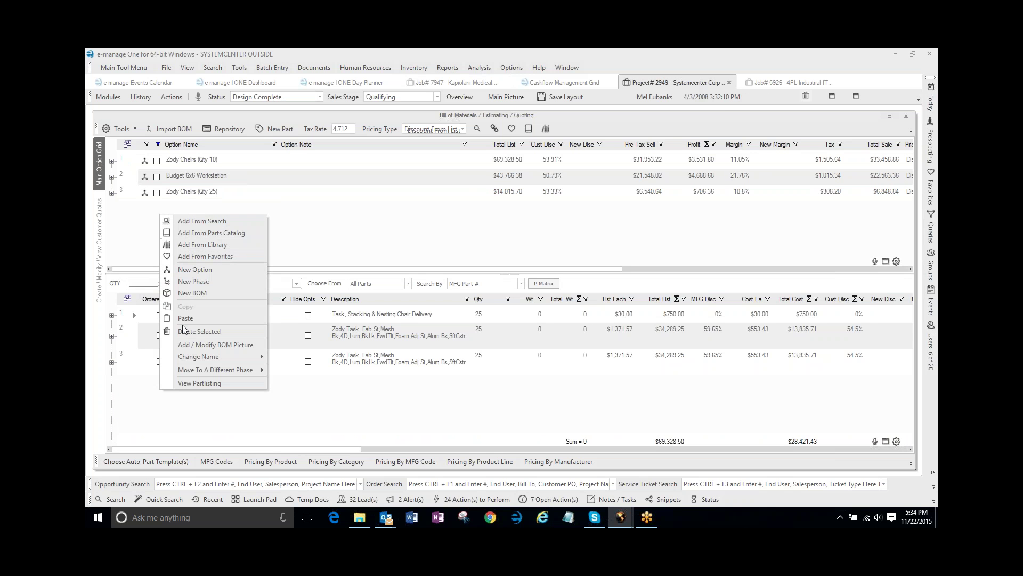
click(183, 282)
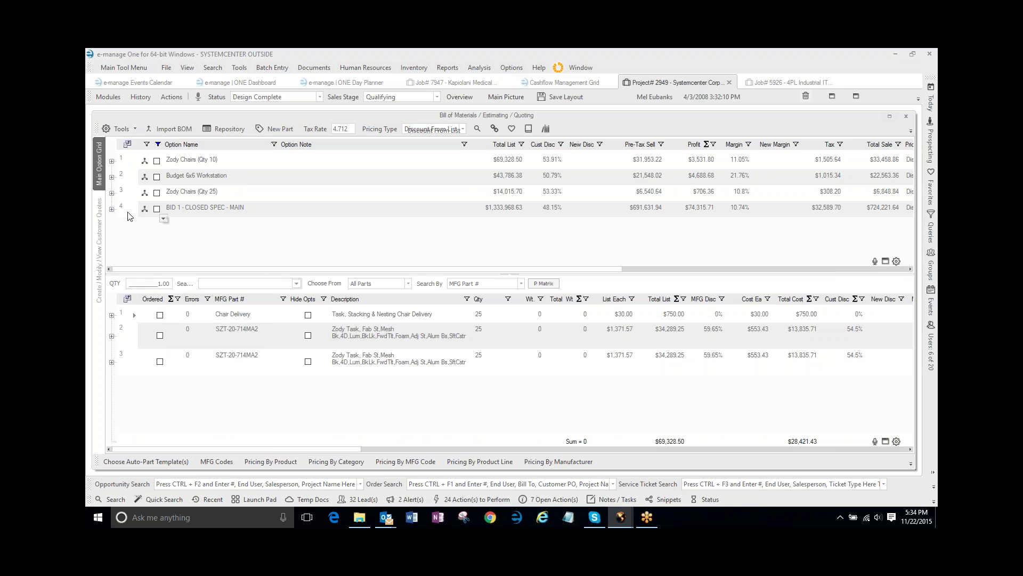
- Expand the pasted BID 1 option and browse its phases, including LC1-F1 COM's parts
click(112, 209)
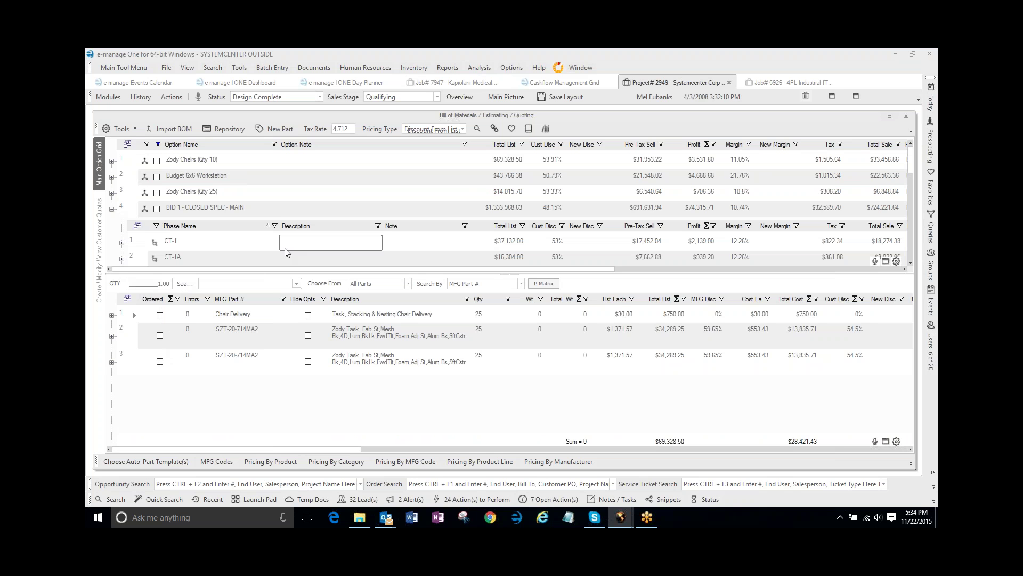
scroll(285, 249, down, 3)
scroll(285, 250, down, 2)
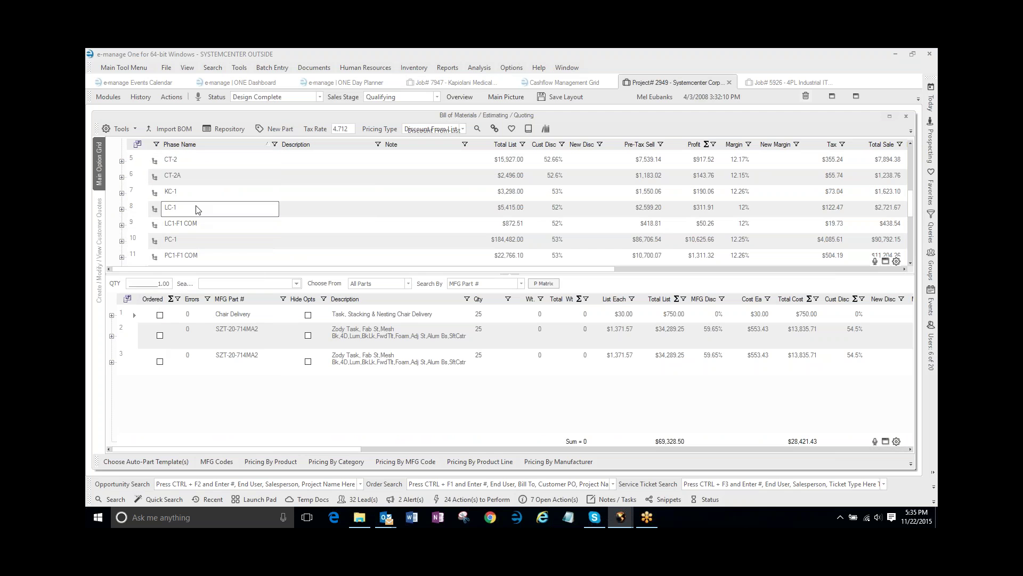
scroll(197, 210, down, 4)
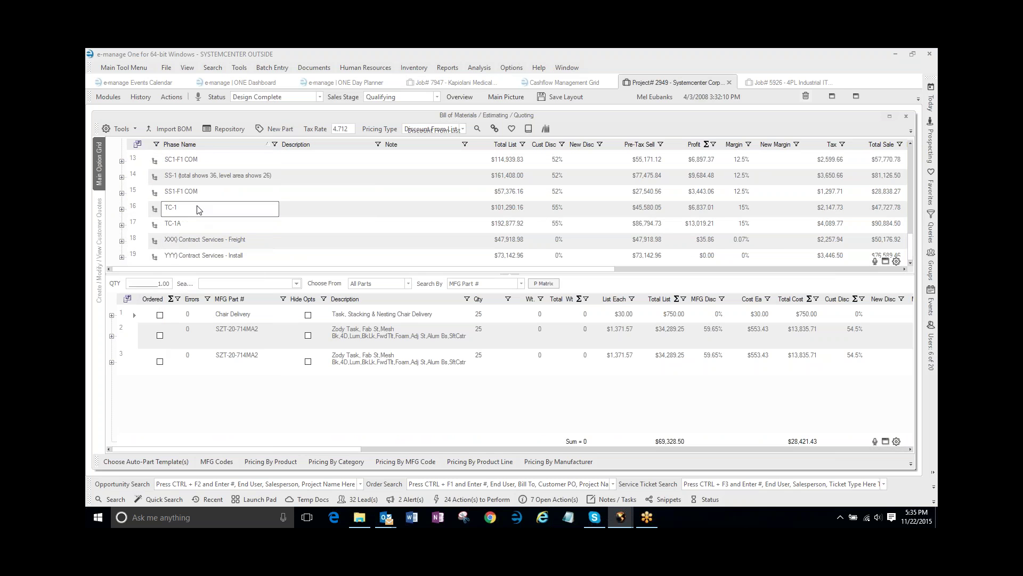
scroll(197, 210, up, 4)
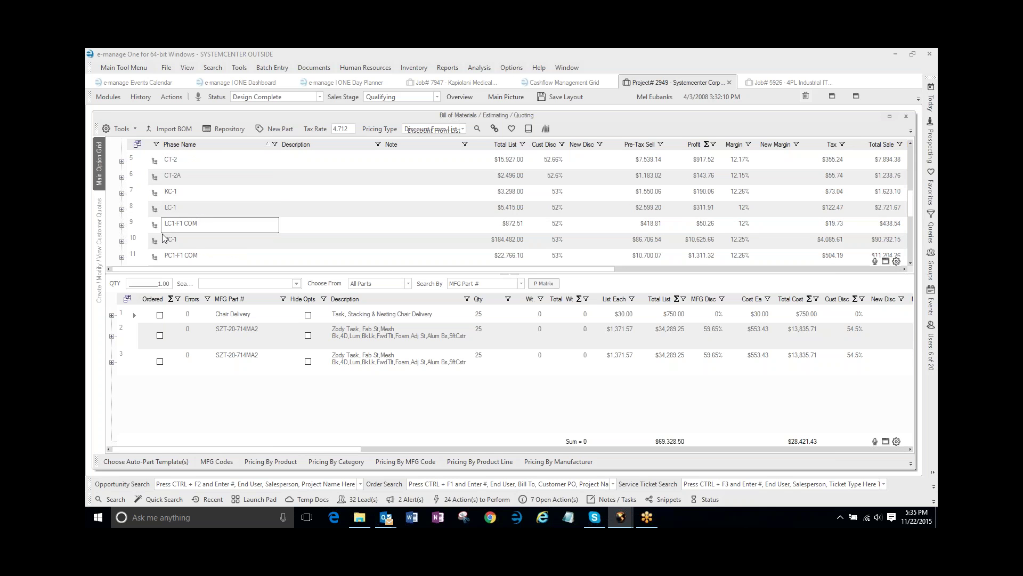
click(154, 224)
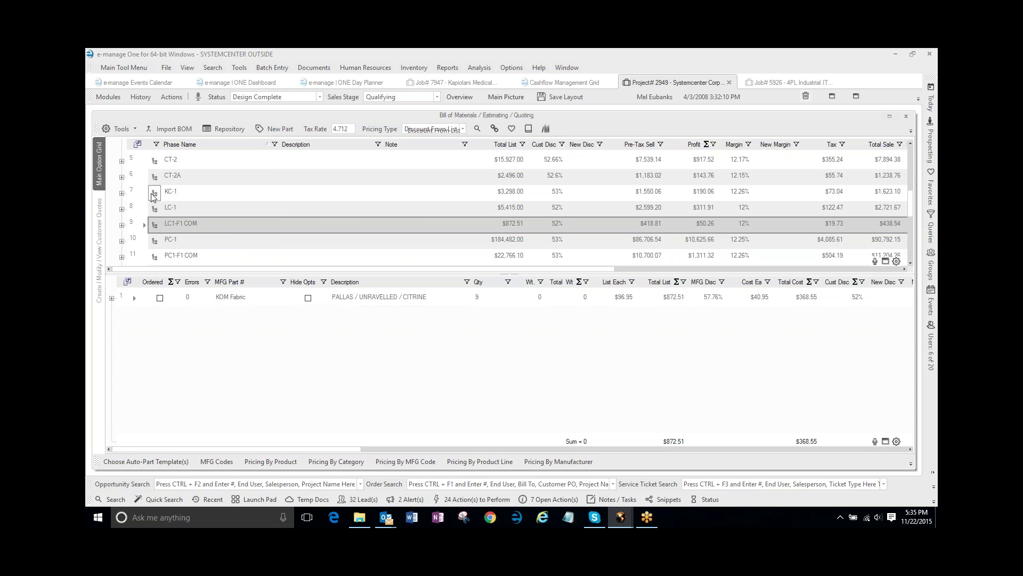
scroll(153, 197, up, 2)
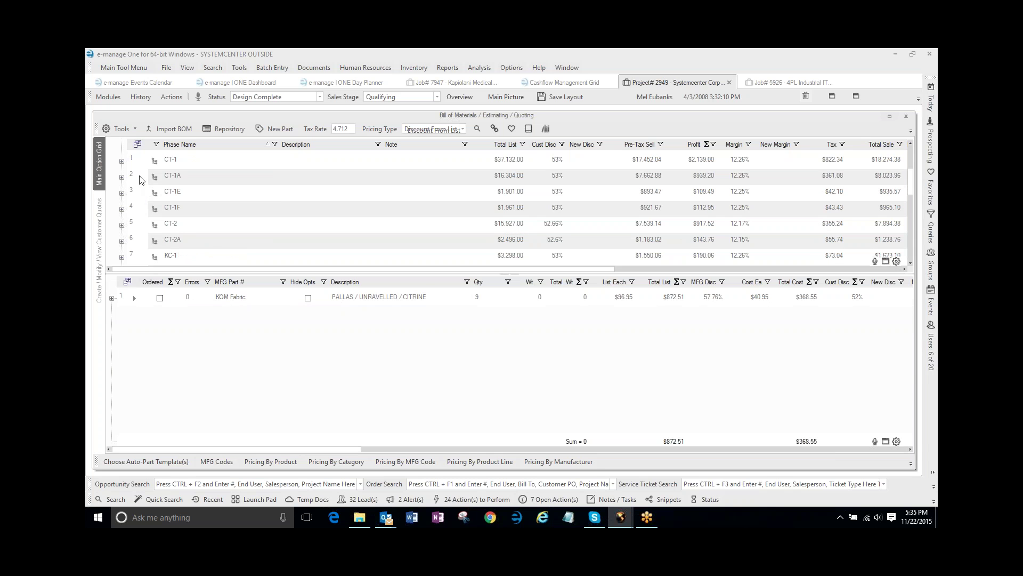
- Select phase CT-1A and its Pirouette nesting table row PINR2484C-54B
click(153, 177)
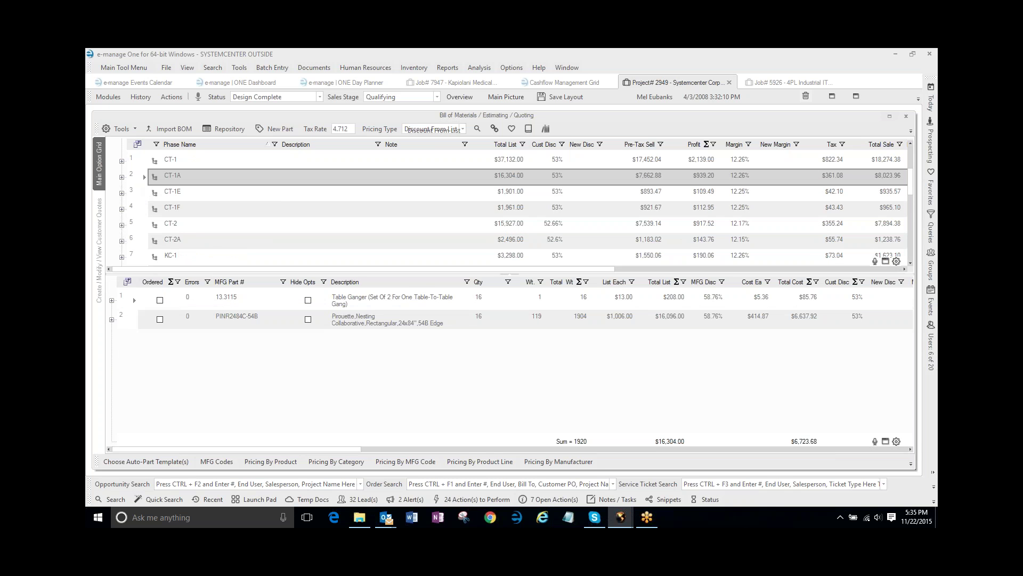
click(243, 320)
click(157, 326)
click(132, 322)
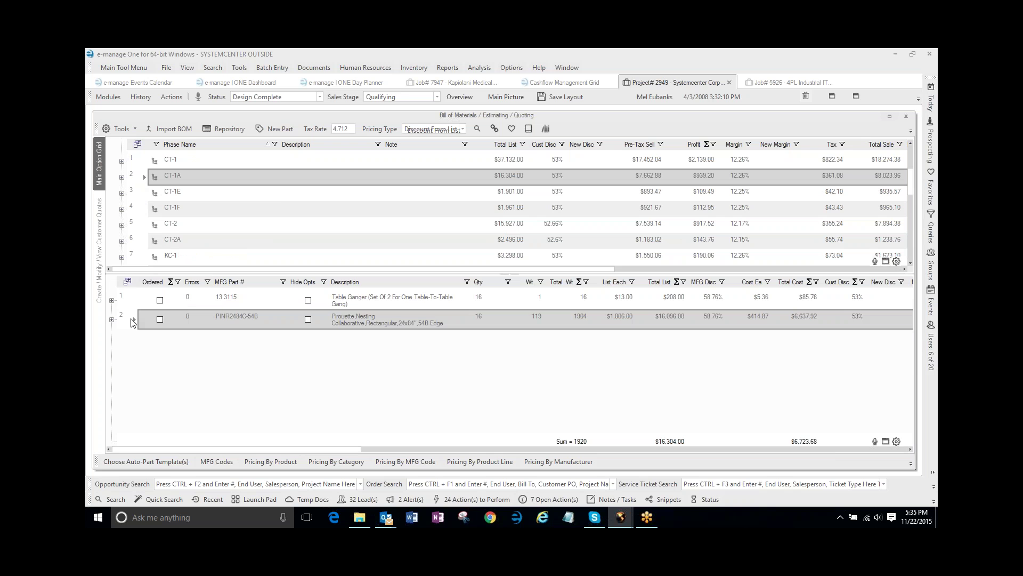
- Re-option table PINR2484C-54B in Catalog Reader, reviewing /NMP and /NNN and choosing wheel option /4EC
double_click(160, 325)
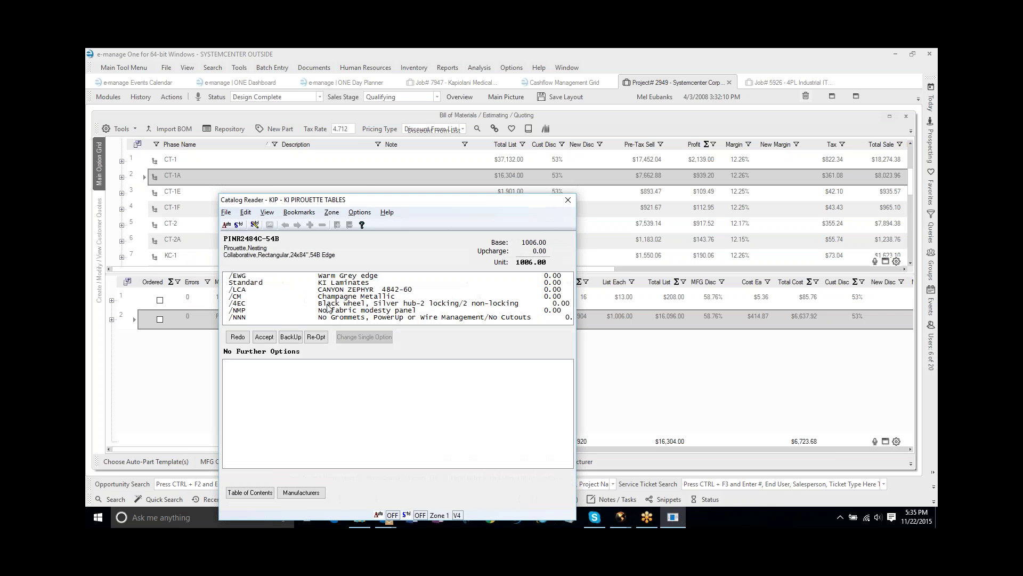
click(344, 312)
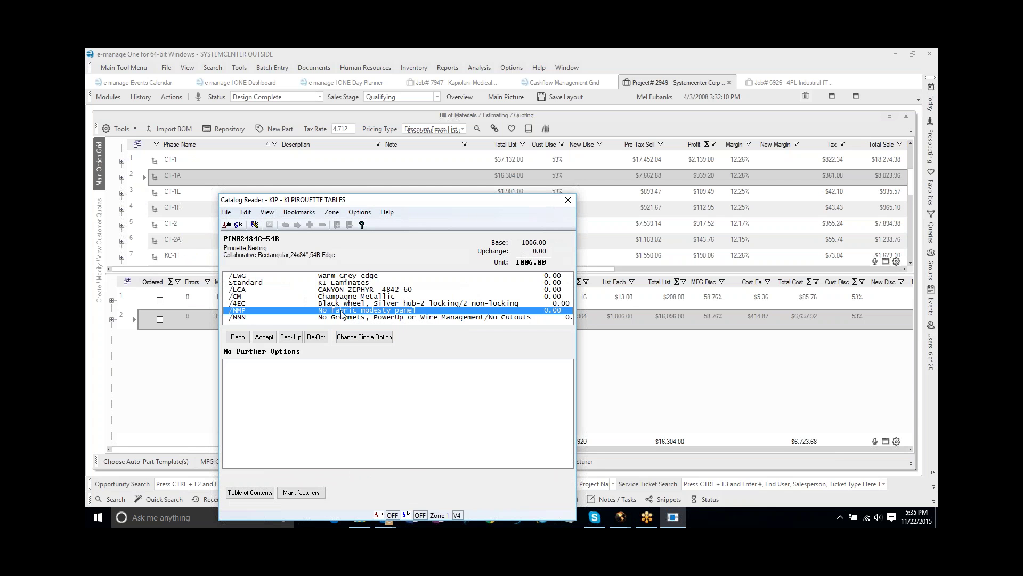
click(363, 336)
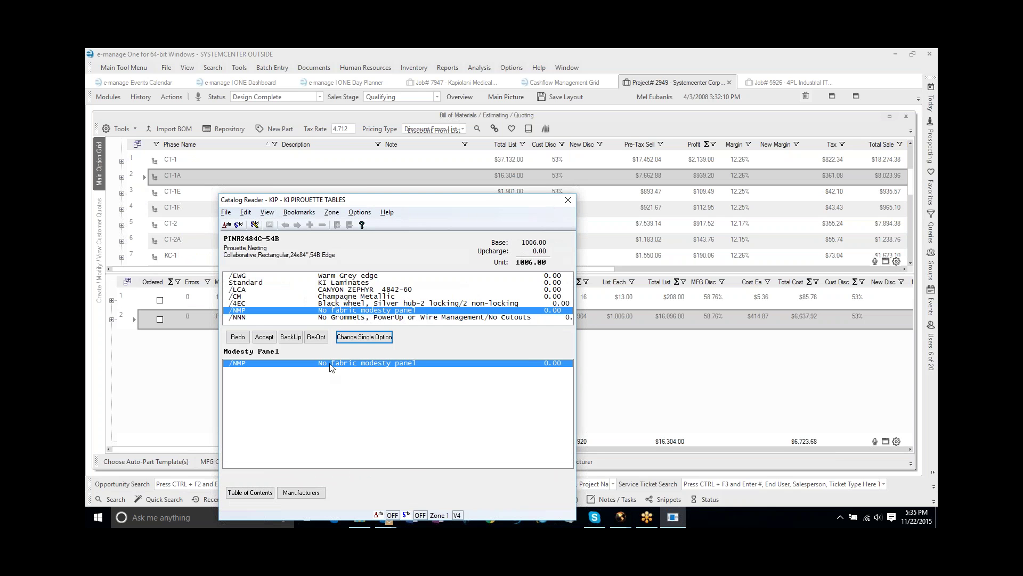
click(355, 317)
click(354, 340)
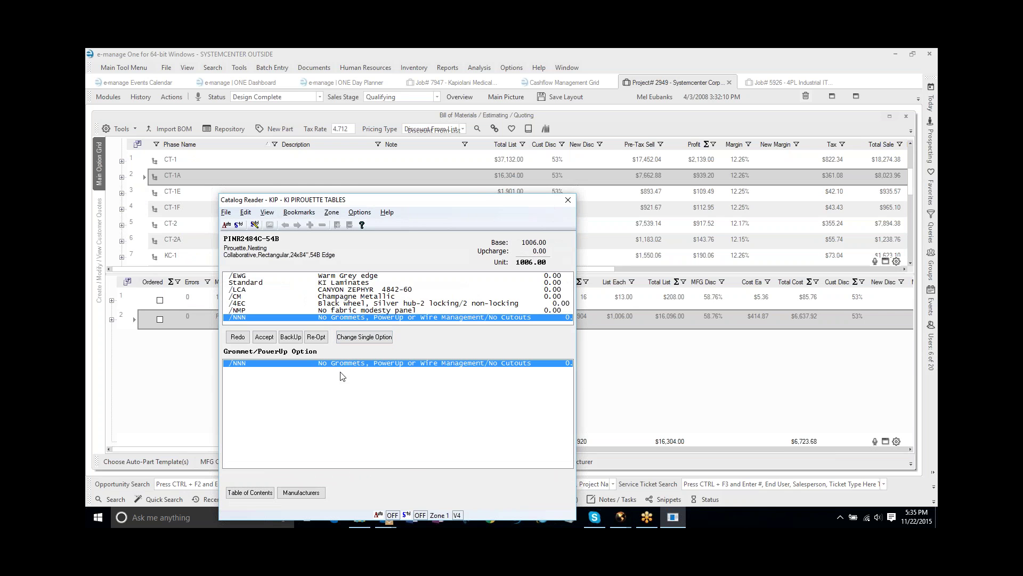
click(349, 304)
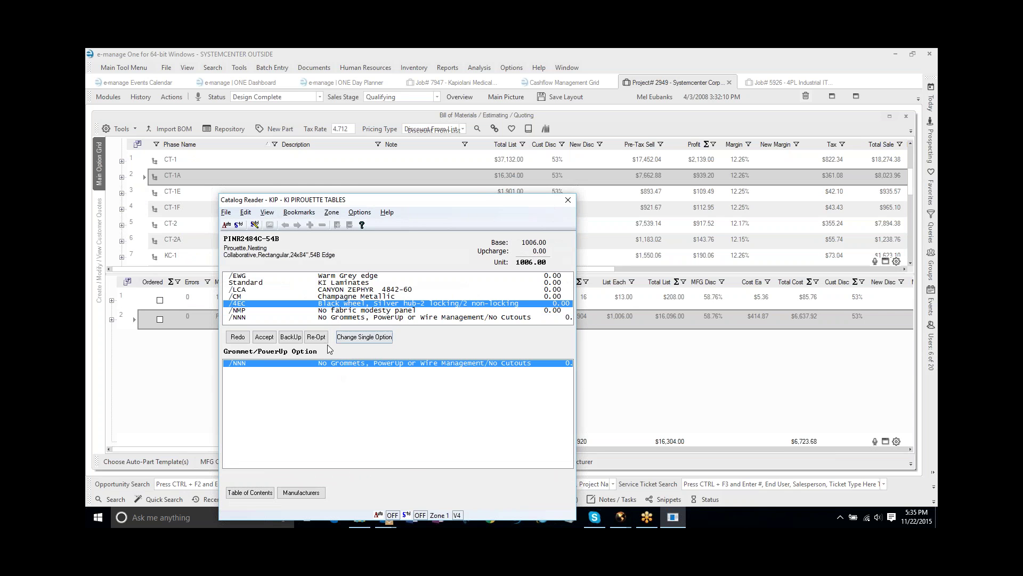
click(264, 336)
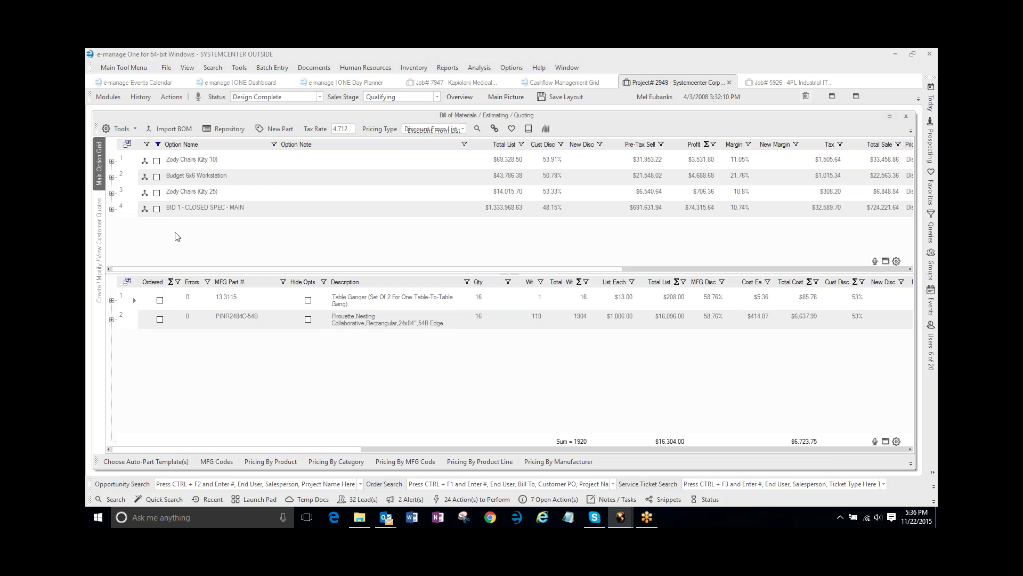
- Copy the Zody Chairs (Qty 10) option from the Systemcenter project 2949
click(453, 85)
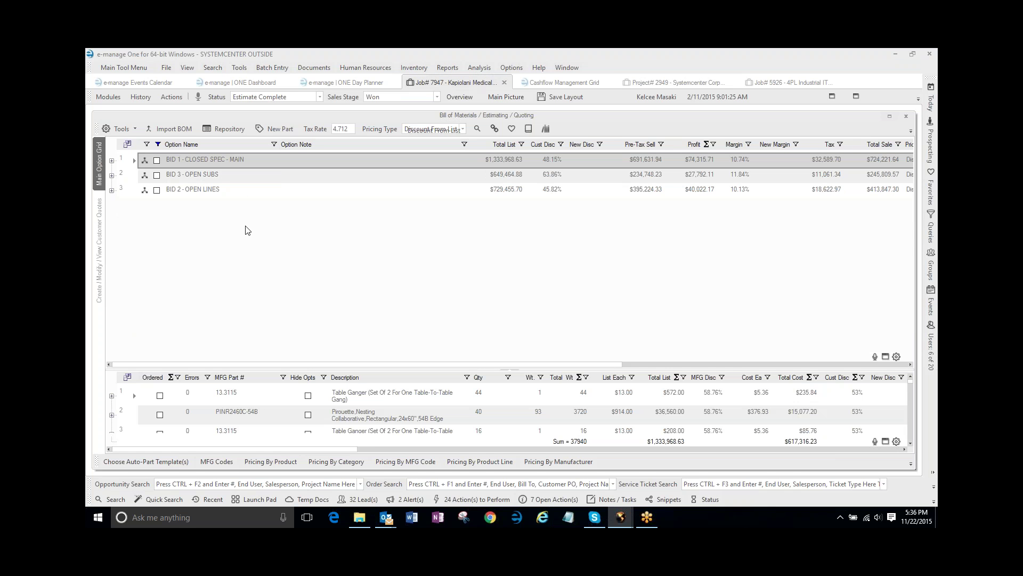
click(671, 83)
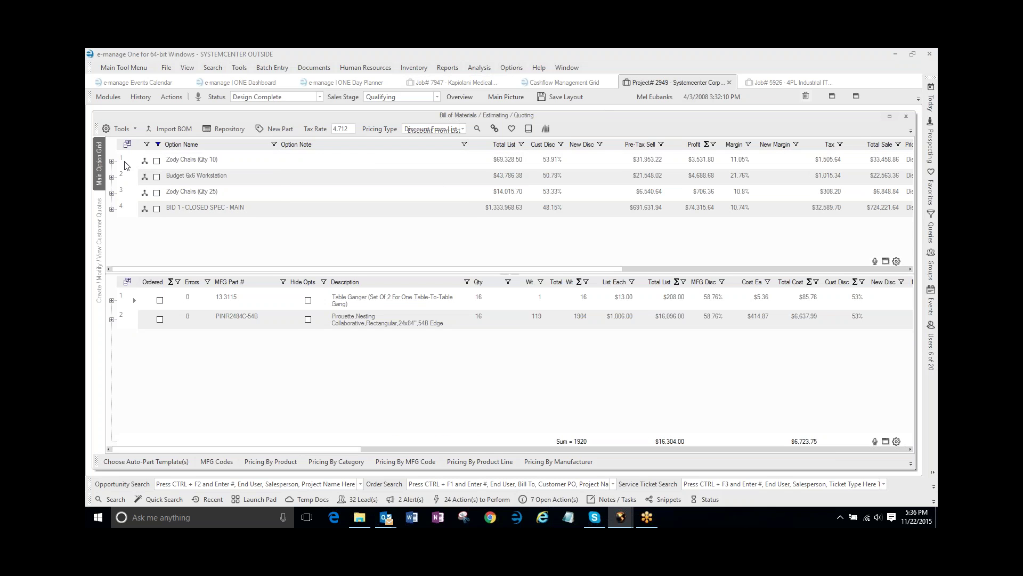
click(140, 167)
right_click(139, 160)
click(157, 209)
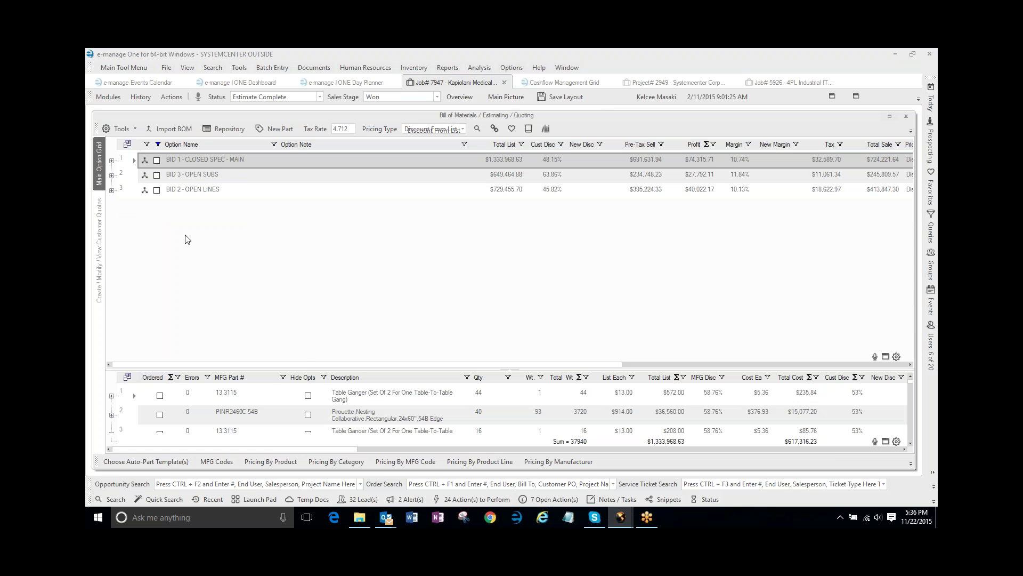
- Paste Zody Chairs (Qty 10) into Job 7947's options and enlarge its parts list
right_click(185, 235)
click(211, 291)
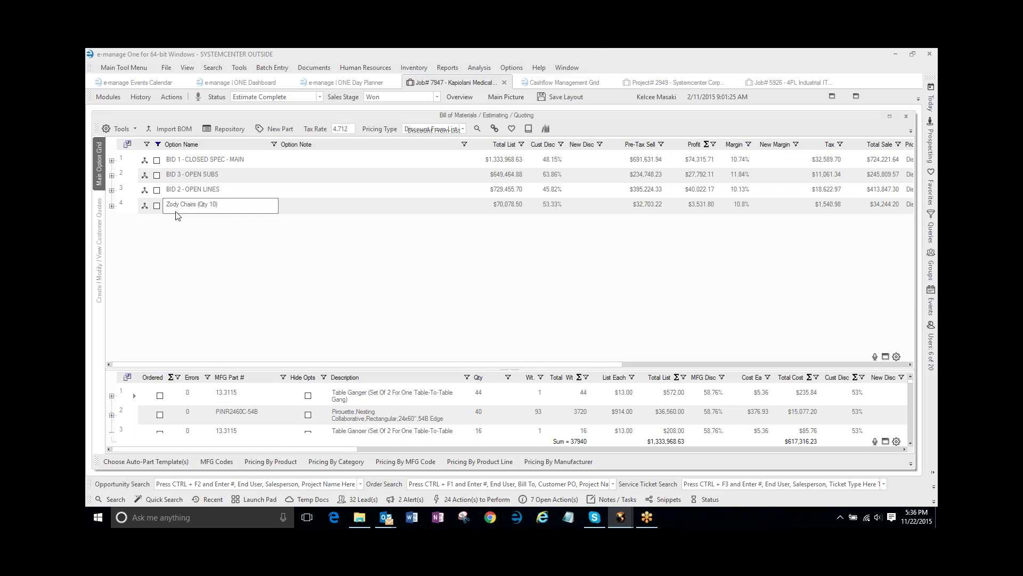
click(125, 207)
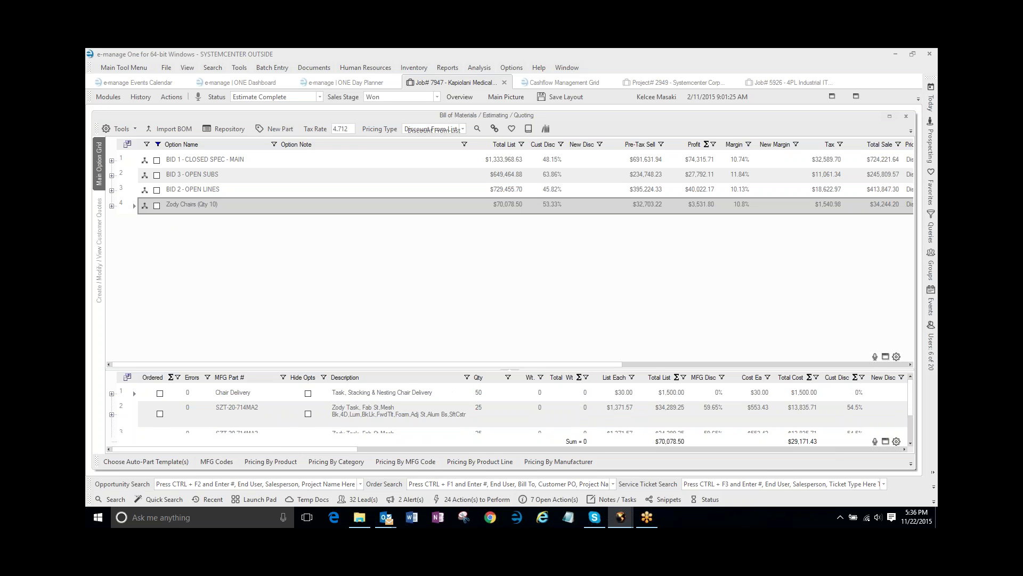
drag(183, 366, 199, 282)
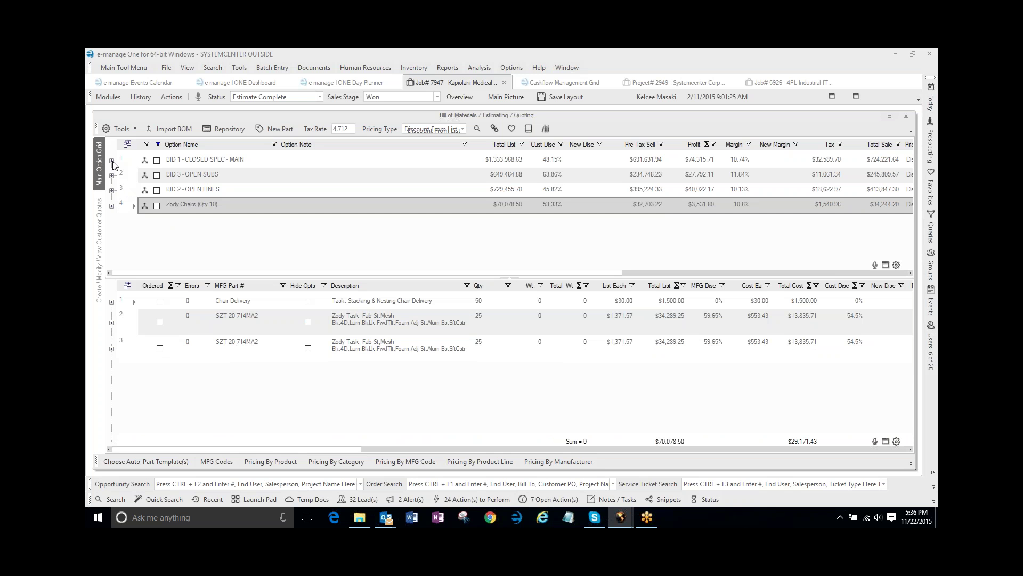
- Expand BID 3 - OPEN SUBS and show phase LB-4's lateral file parts
click(111, 175)
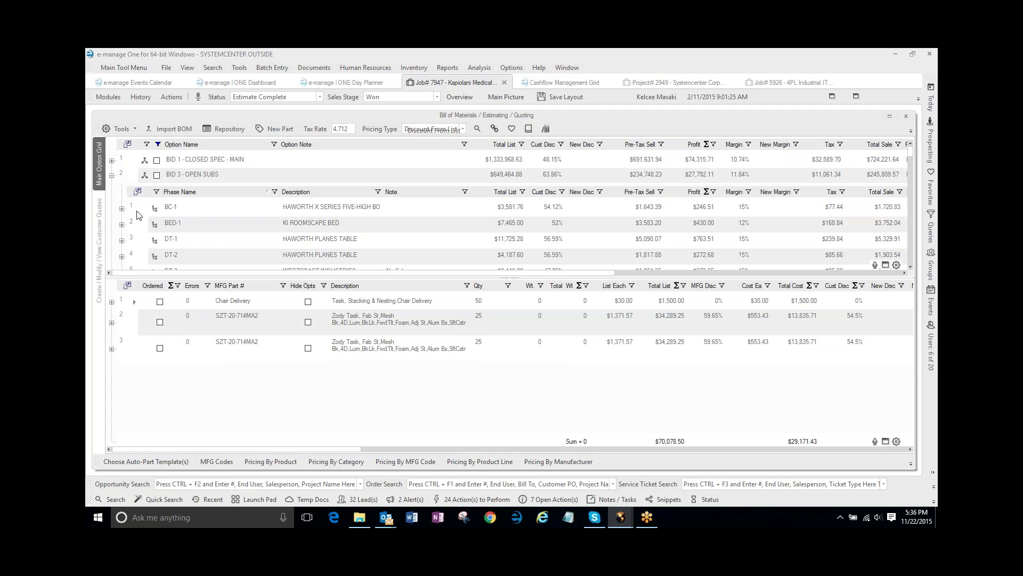
scroll(140, 242, down, 4)
scroll(140, 242, down, 2)
click(138, 195)
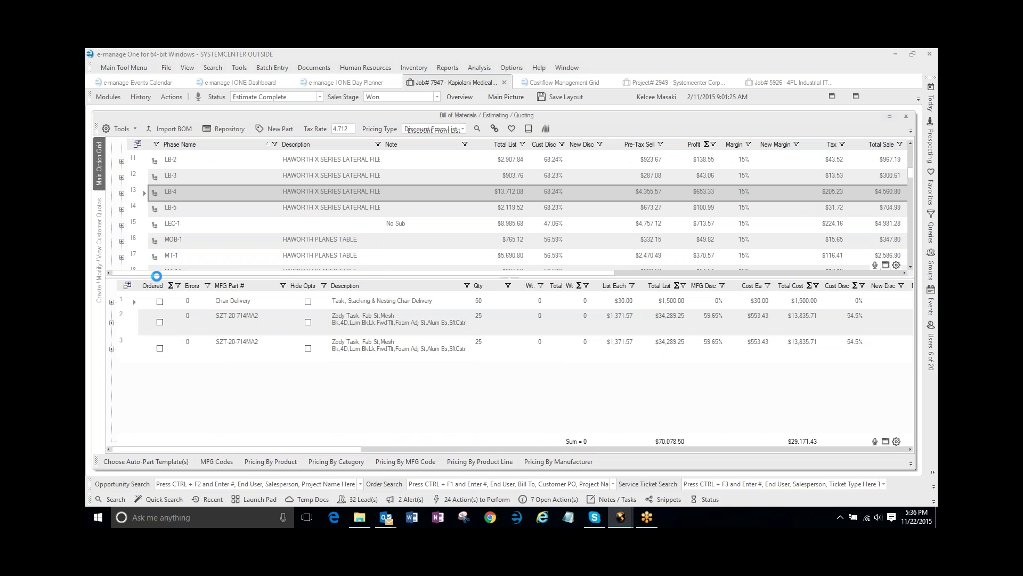
drag(158, 272, 451, 273)
click(585, 194)
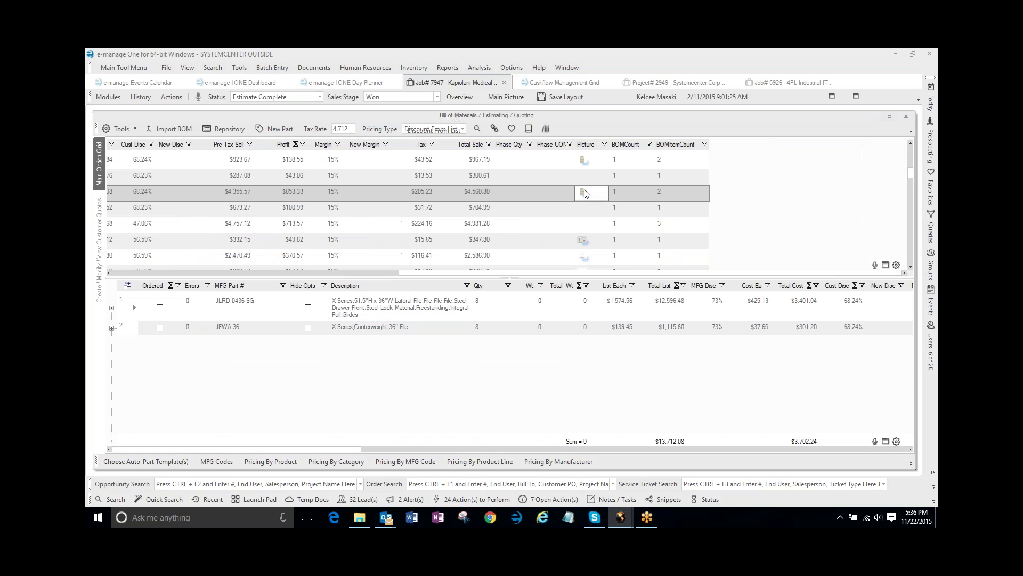
- Widen the Picture column, narrow Phase UOM, and check another phase's picture entry
click(589, 145)
drag(634, 152, 709, 152)
drag(577, 146, 569, 146)
click(145, 191)
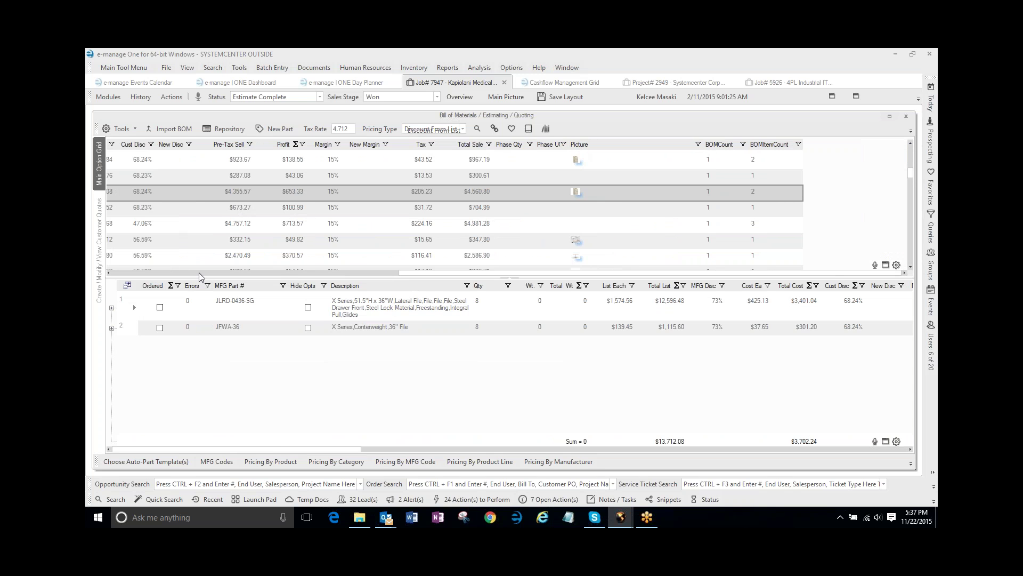
click(586, 192)
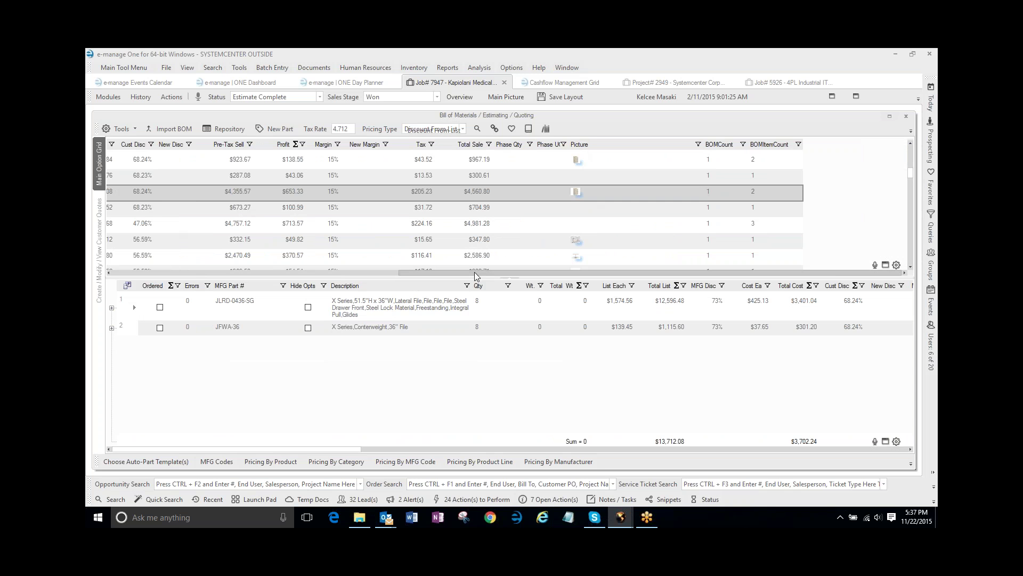
drag(471, 269, 166, 266)
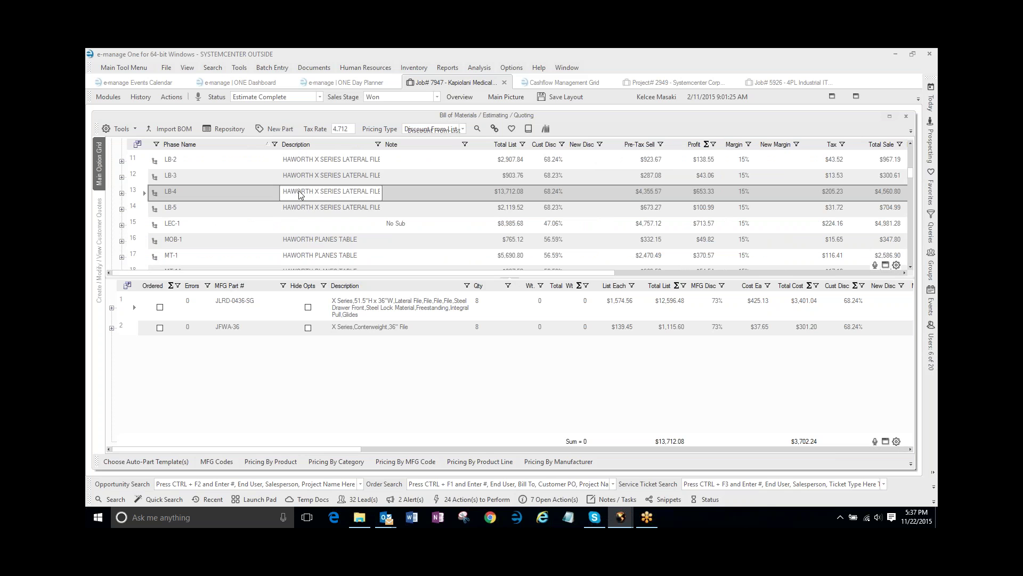
mouse_move(299, 195)
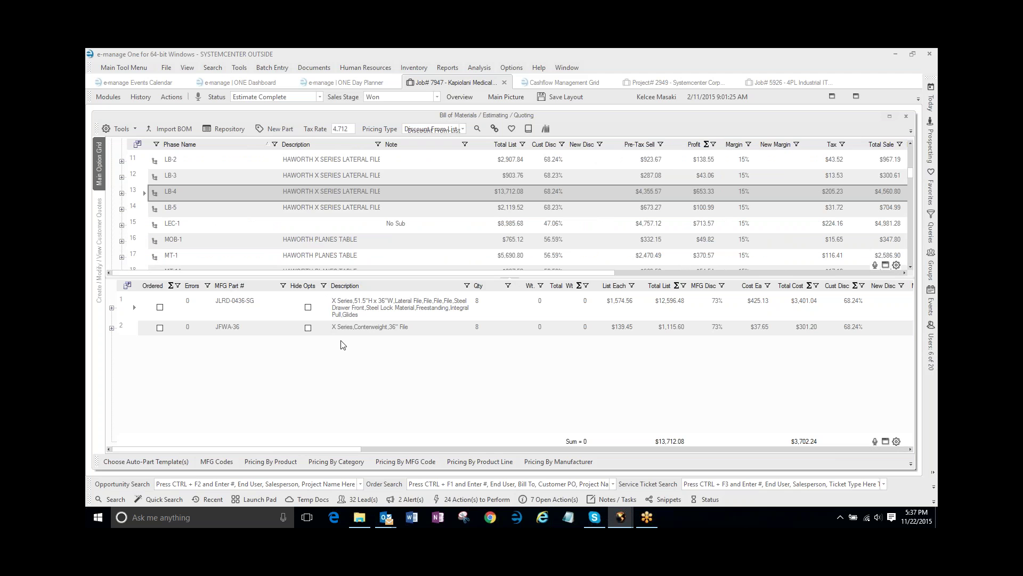
- Collapse BID 3 - OPEN SUBS to show four options, then dismiss Zody Chairs' action menu
scroll(151, 185, up, 5)
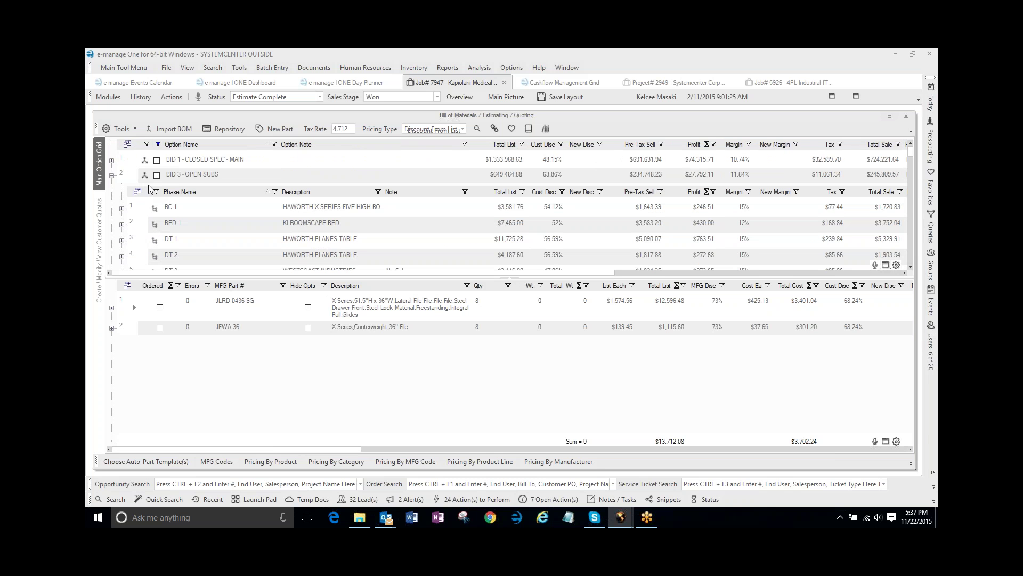
click(112, 176)
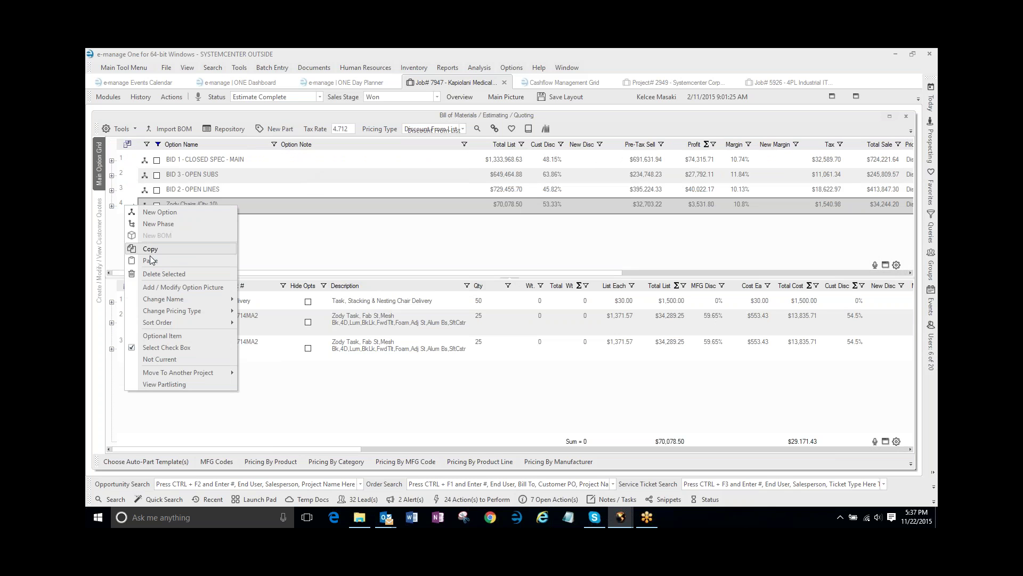
click(273, 253)
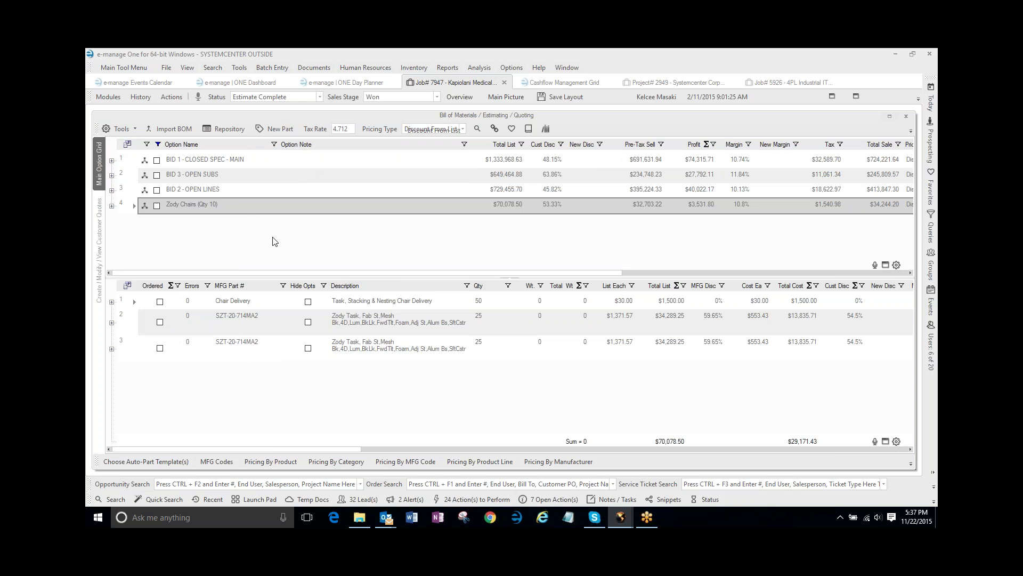
right_click(273, 238)
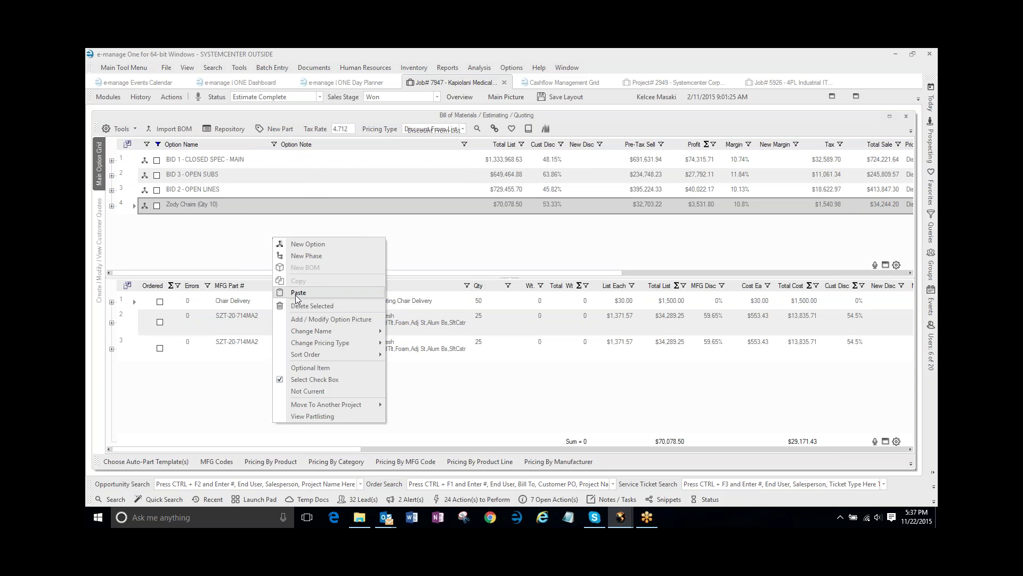
click(218, 246)
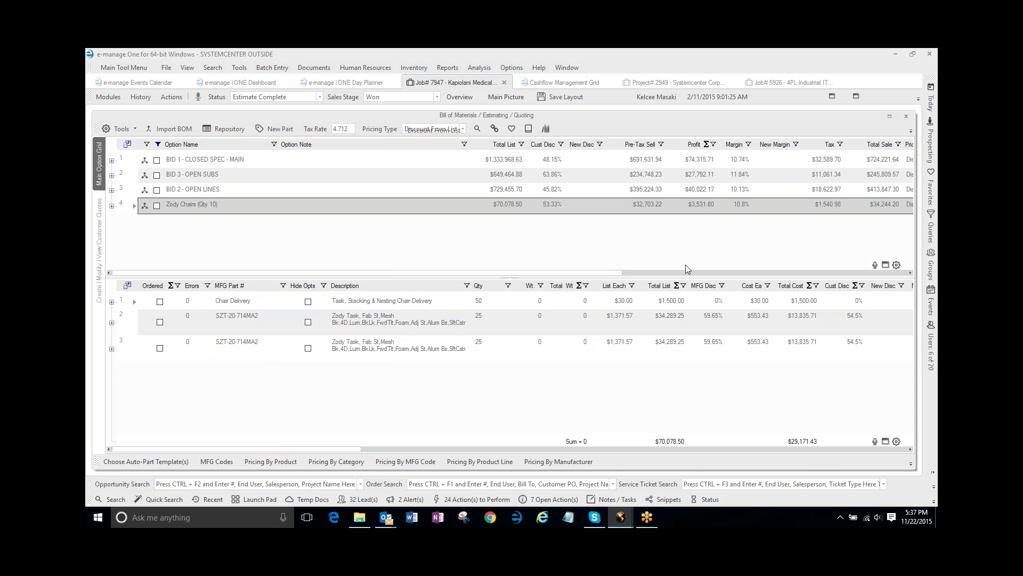